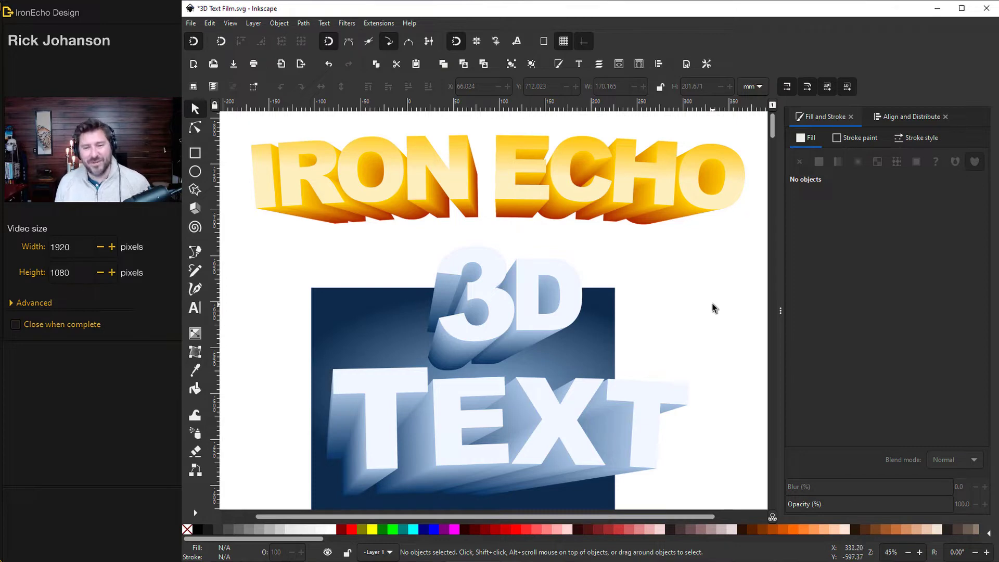
Step: Interpolate 20 lines between the two vertical lines, with live preview on
scroll(711, 308, down, 15)
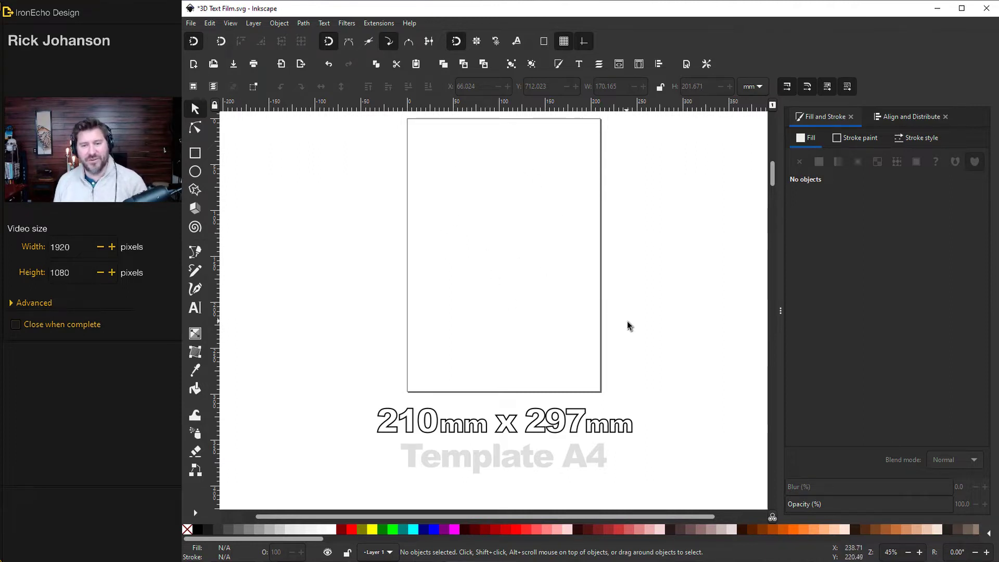
scroll(629, 324, down, 5)
scroll(634, 324, down, 5)
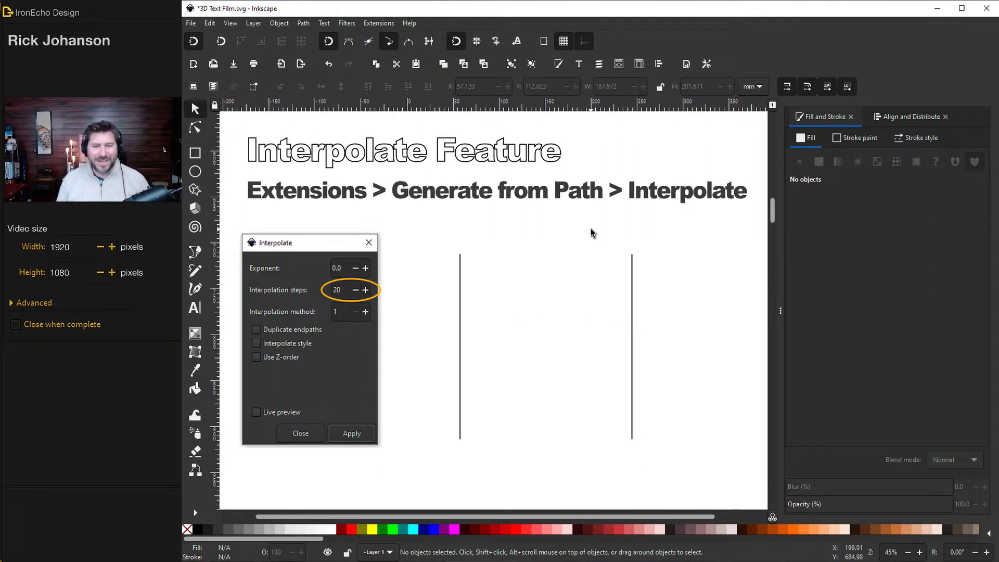
click(460, 262)
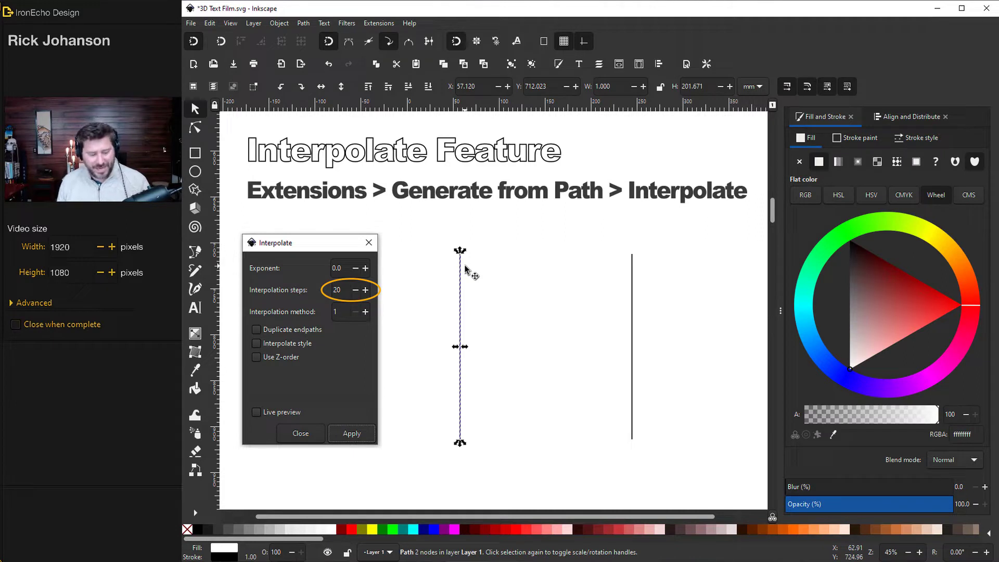
shift+click(633, 279)
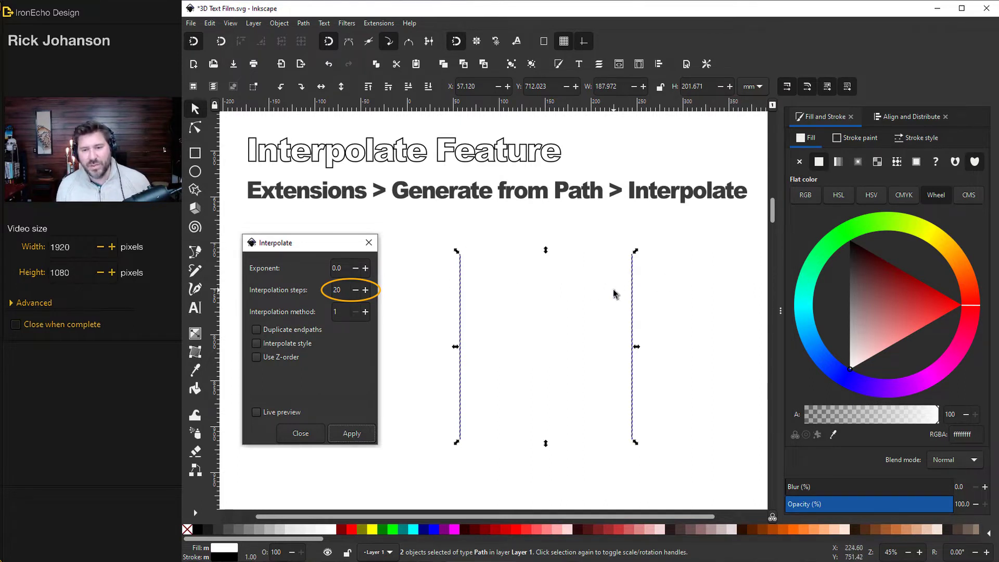
click(377, 22)
mouse_move(411, 127)
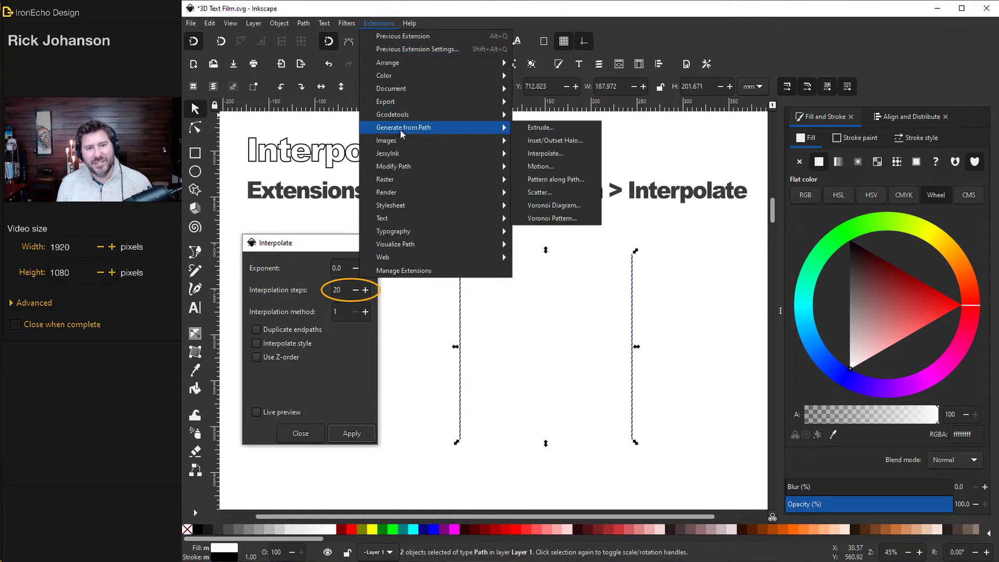
click(541, 154)
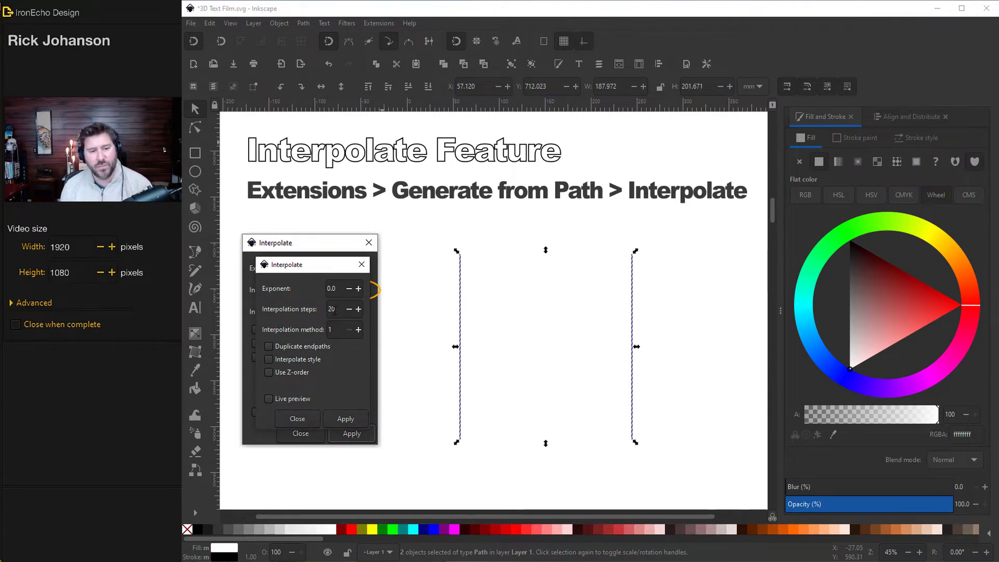
click(269, 399)
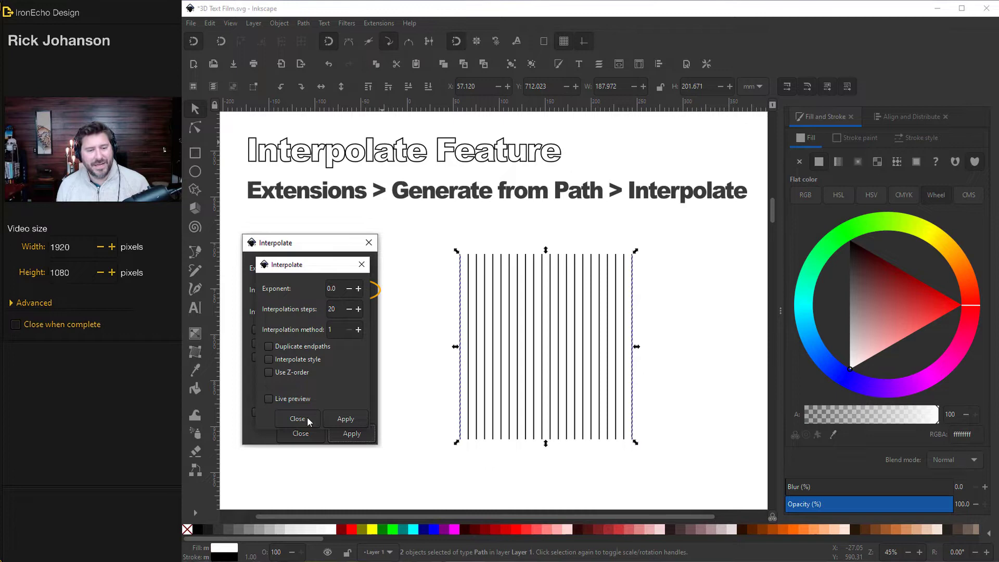
Step: Nudge the dark-blue DEFENDER text slightly up and to the left
scroll(440, 396, down, 5)
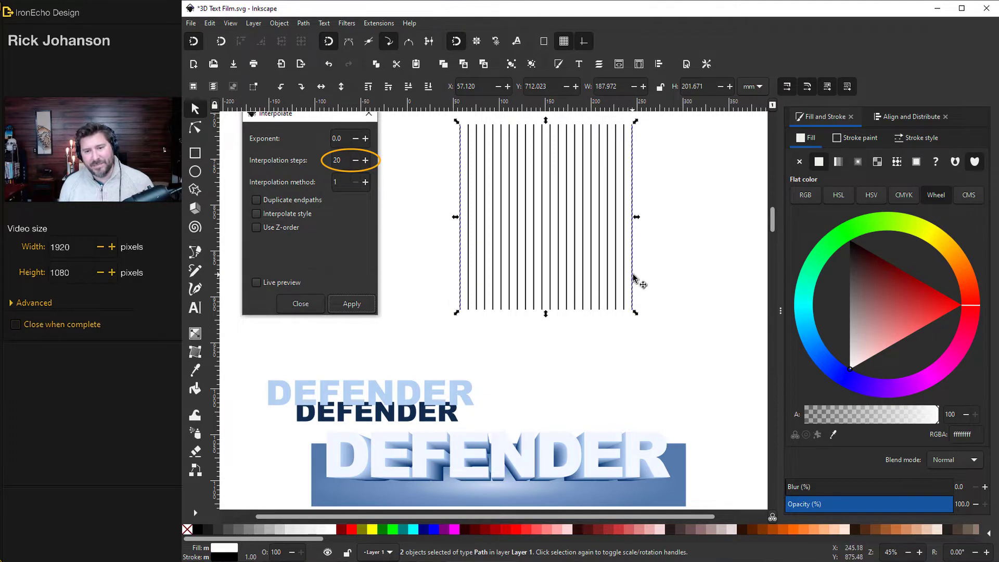
click(430, 400)
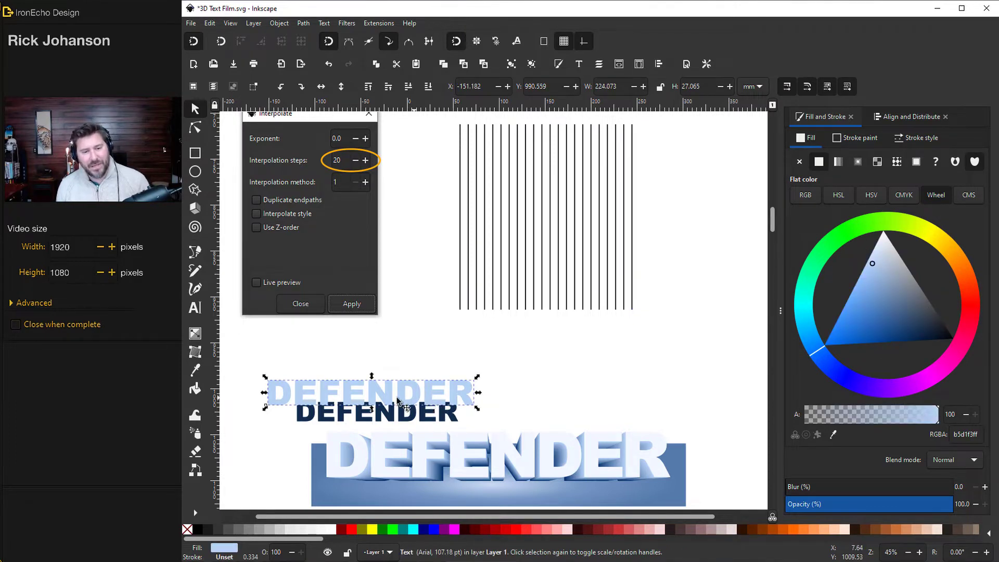
click(311, 421)
drag(310, 420, 306, 414)
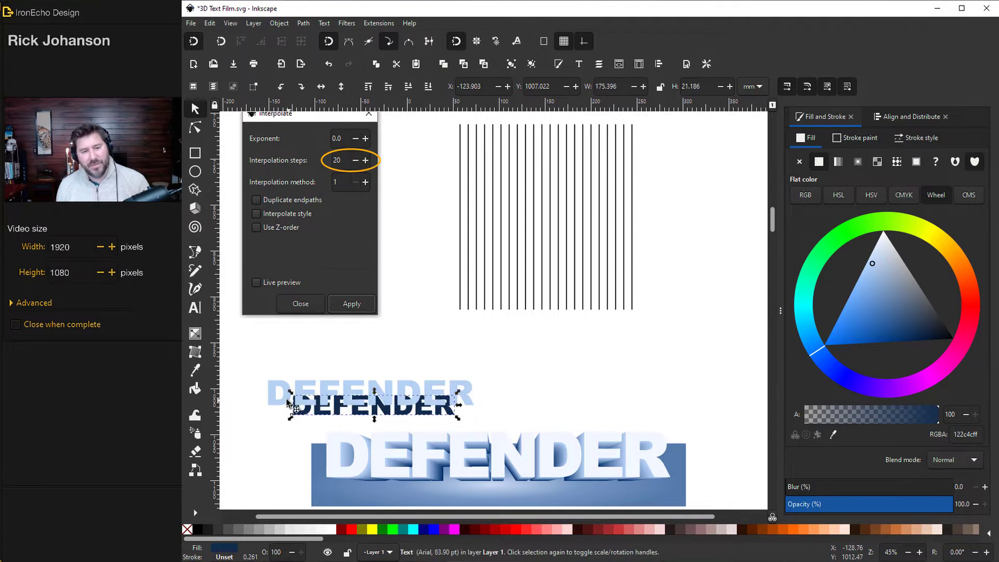
click(270, 427)
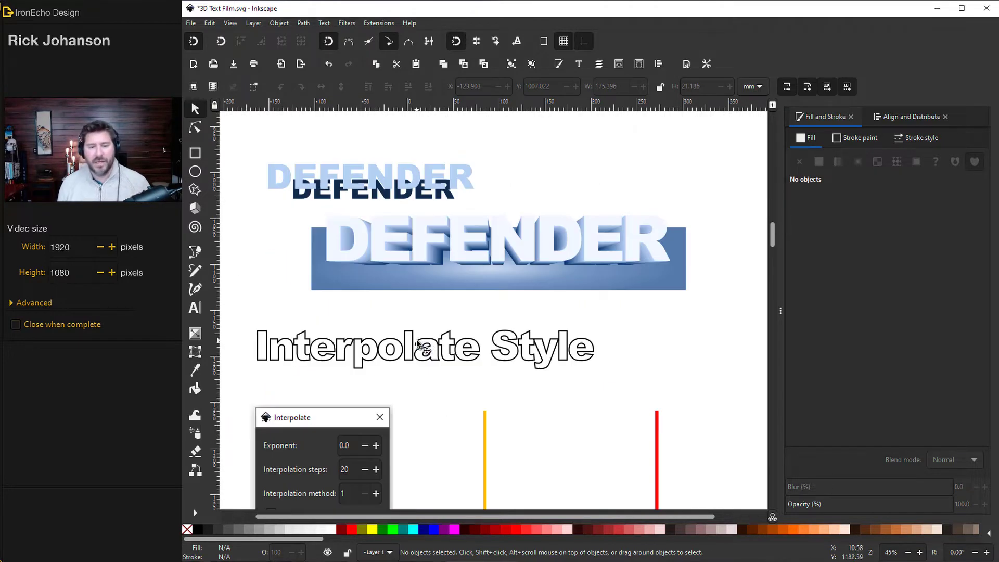
Step: Interpolate the yellow and red lines with Interpolate style on, blending orange to red
scroll(432, 335, down, 3)
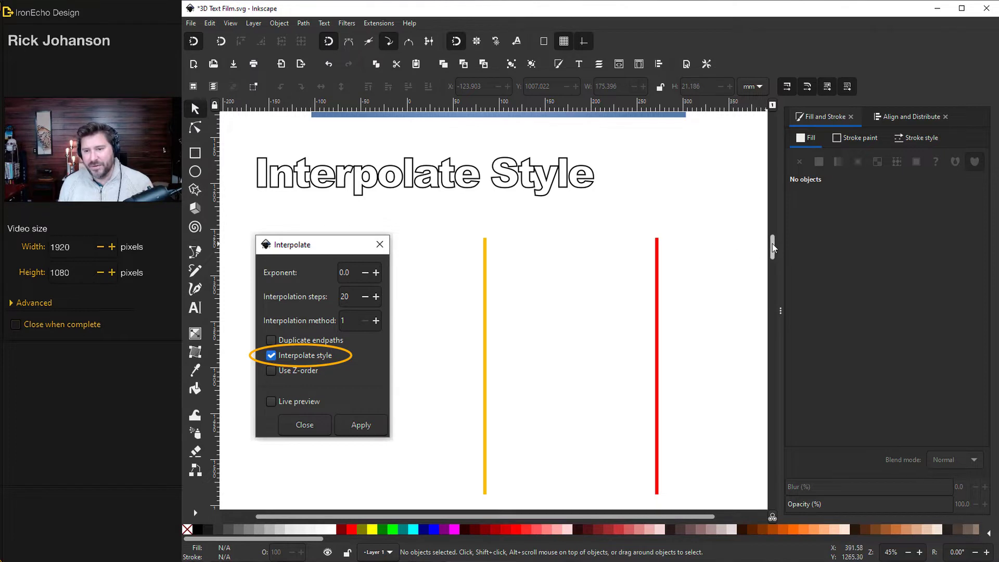
drag(772, 243, 773, 246)
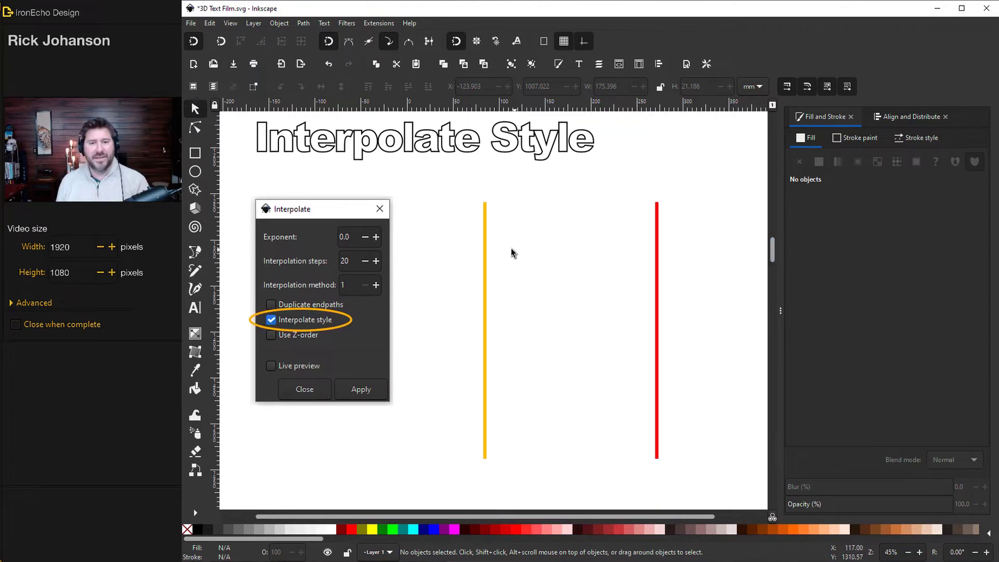
click(485, 229)
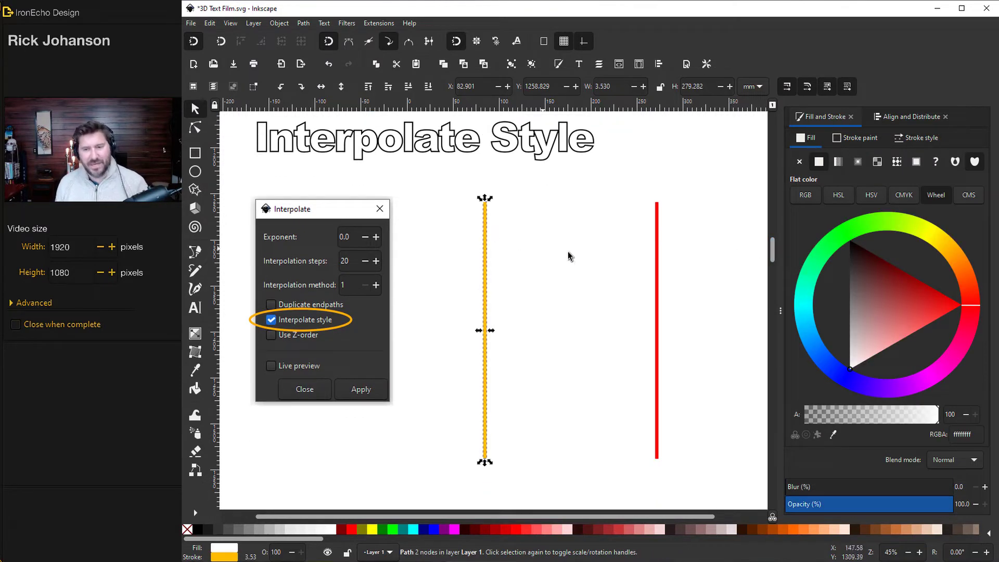
shift+click(656, 233)
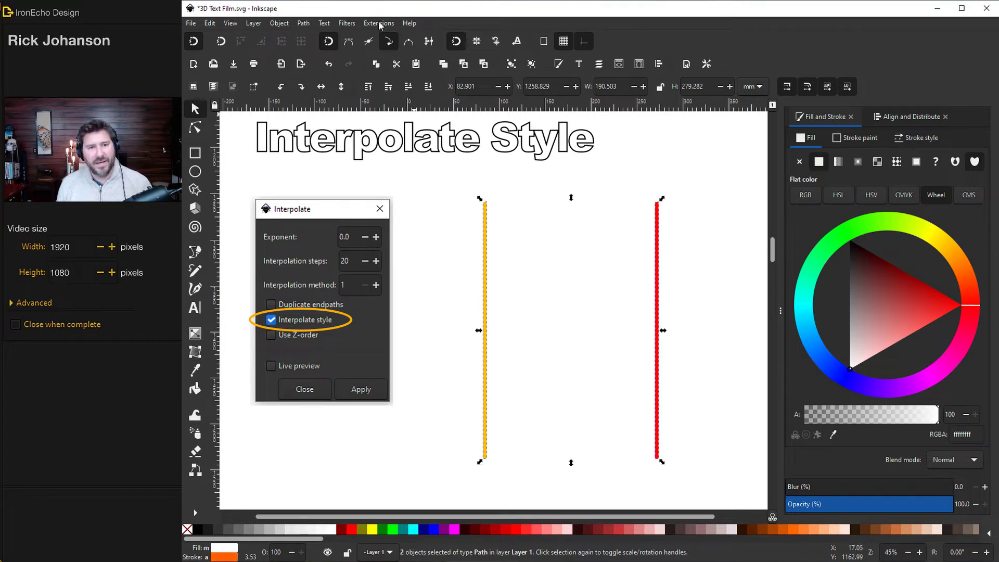
click(379, 23)
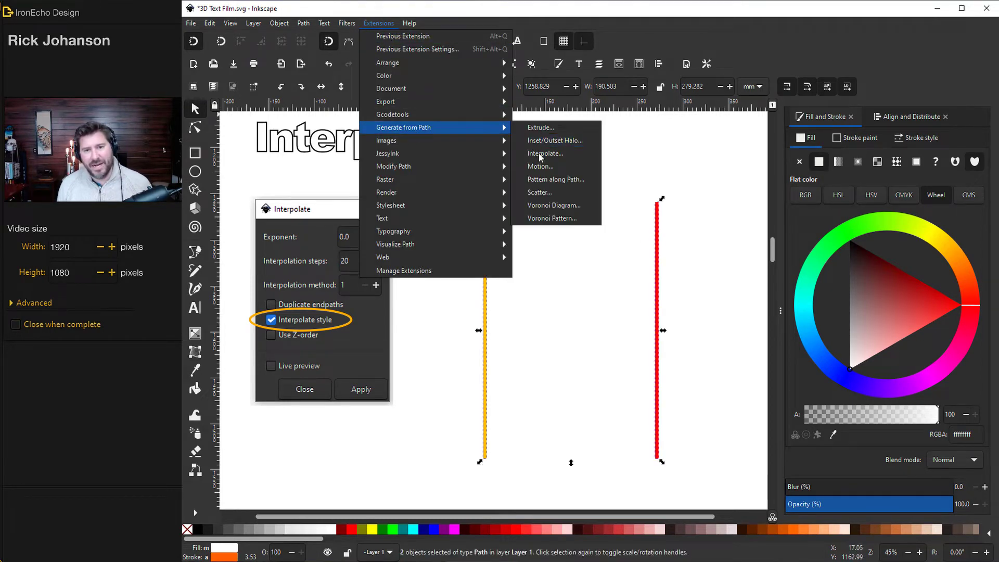
click(198, 138)
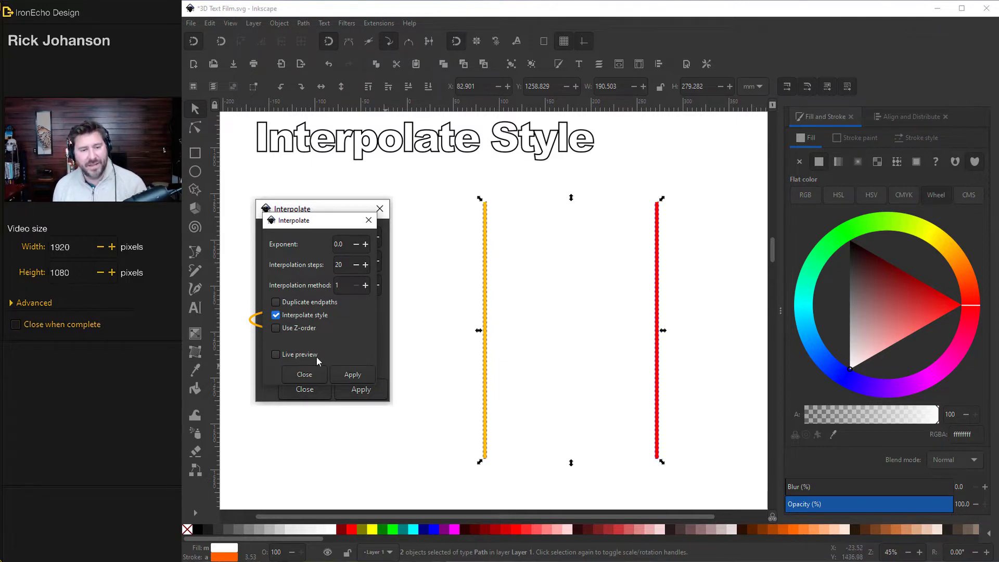
click(274, 355)
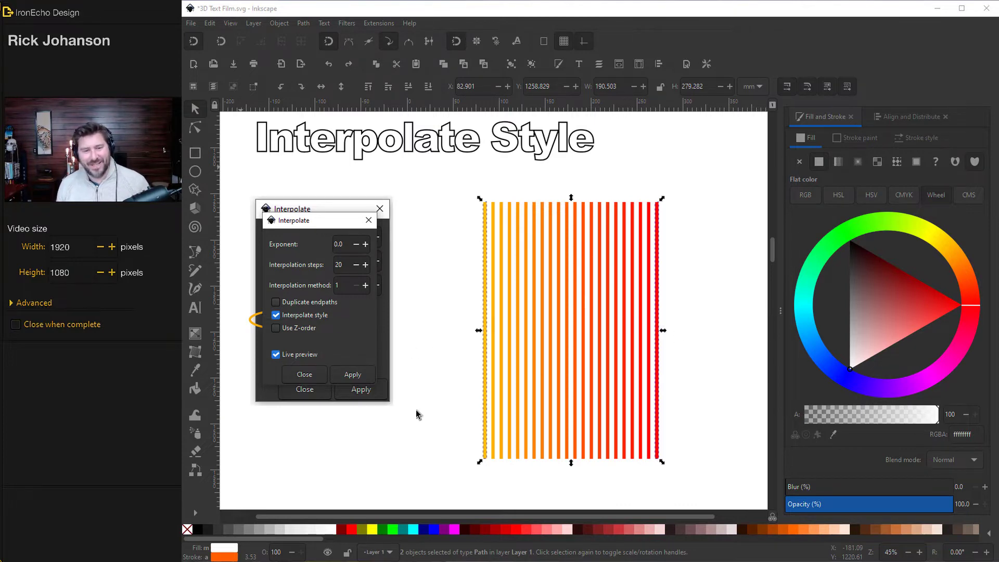
click(368, 382)
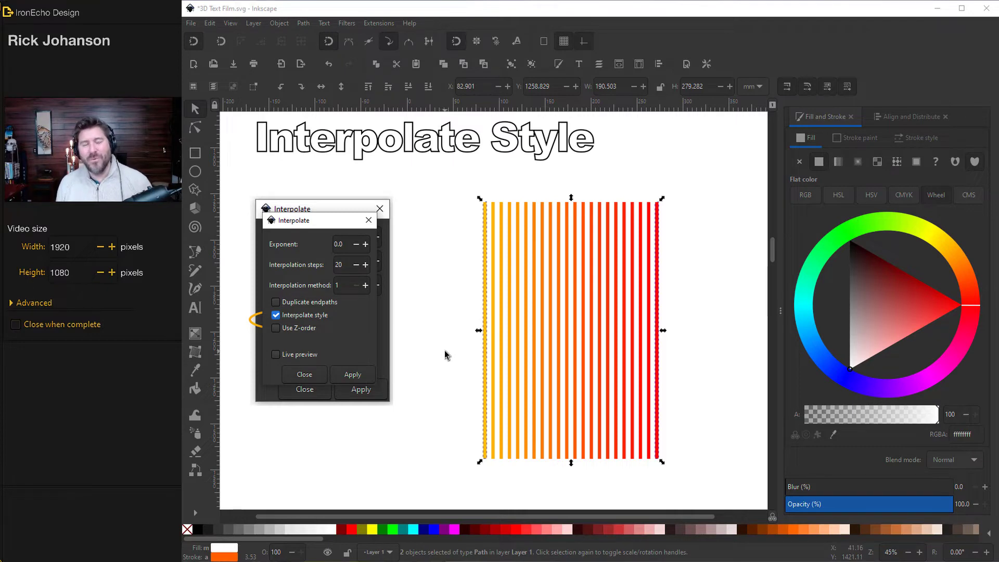
scroll(444, 350, down, 10)
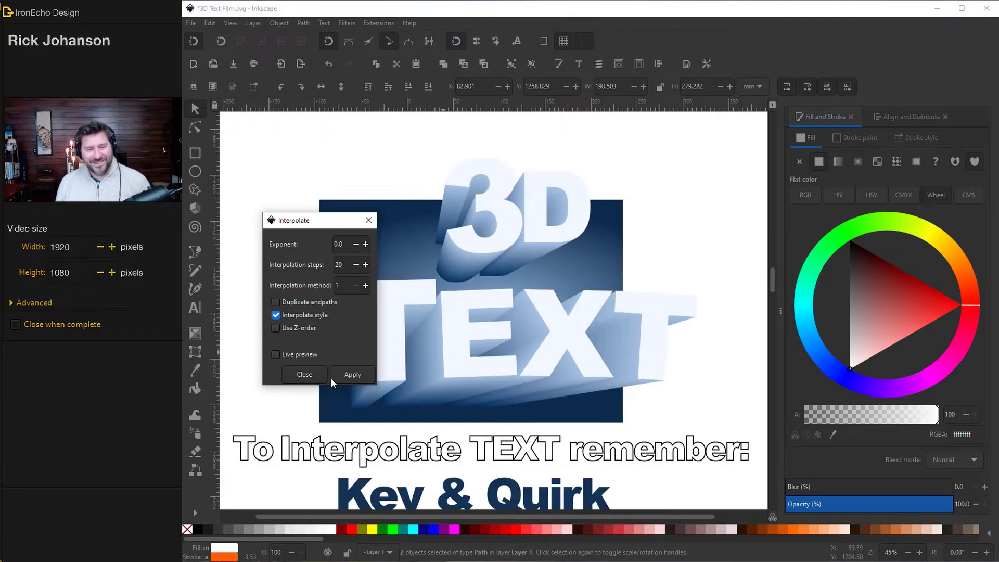
Step: Close the Interpolate dialog, scroll to the black 3D sample and select it
click(304, 374)
scroll(385, 330, down, 2)
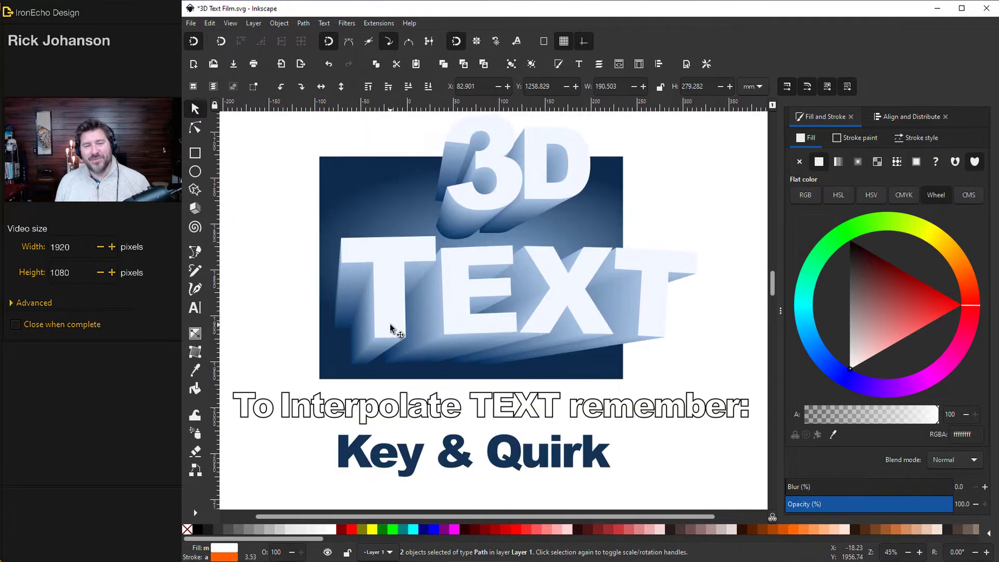
scroll(391, 328, up, 2)
scroll(393, 334, down, 2)
scroll(394, 339, up, 2)
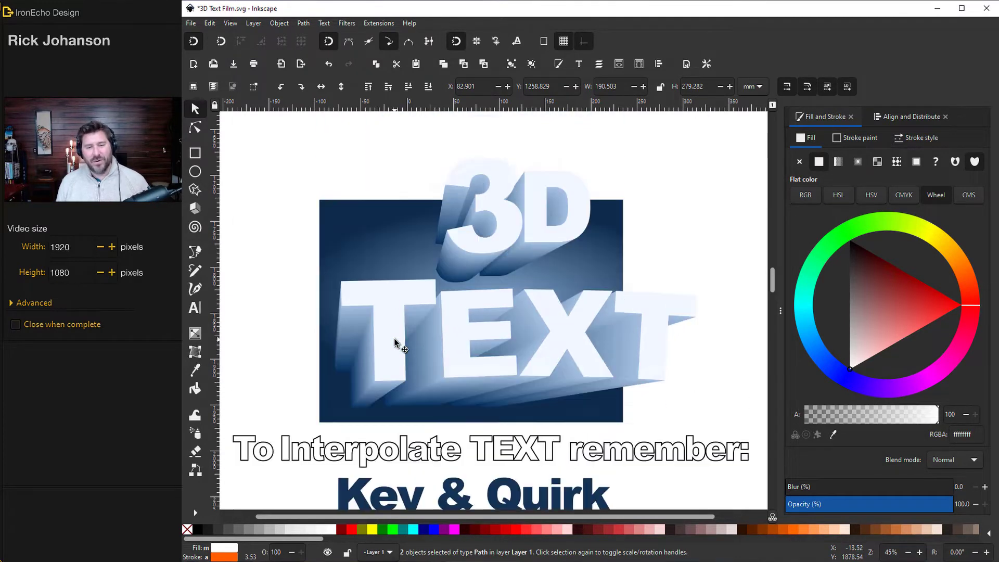
scroll(394, 338, down, 2)
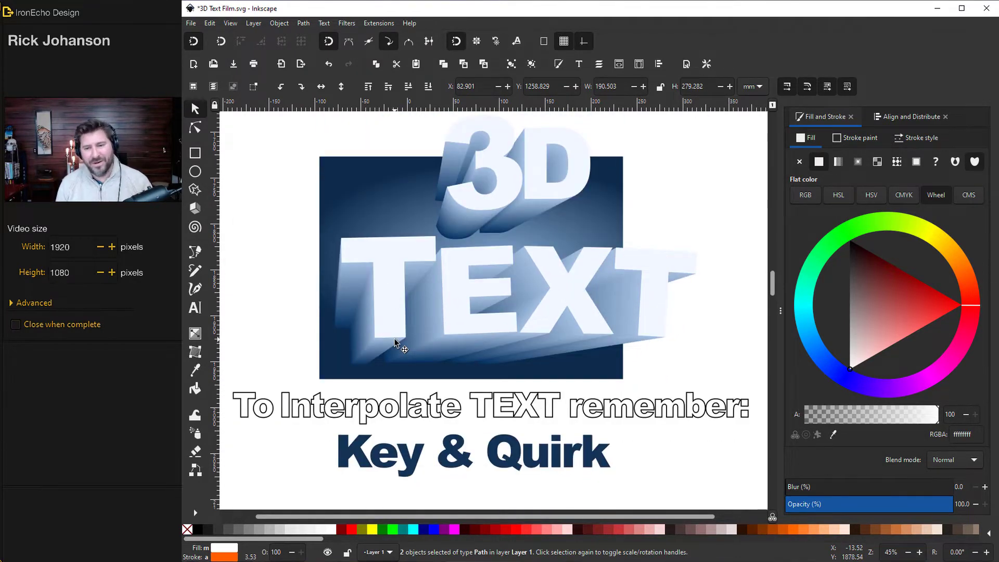
scroll(379, 264, down, 14)
scroll(379, 263, down, 14)
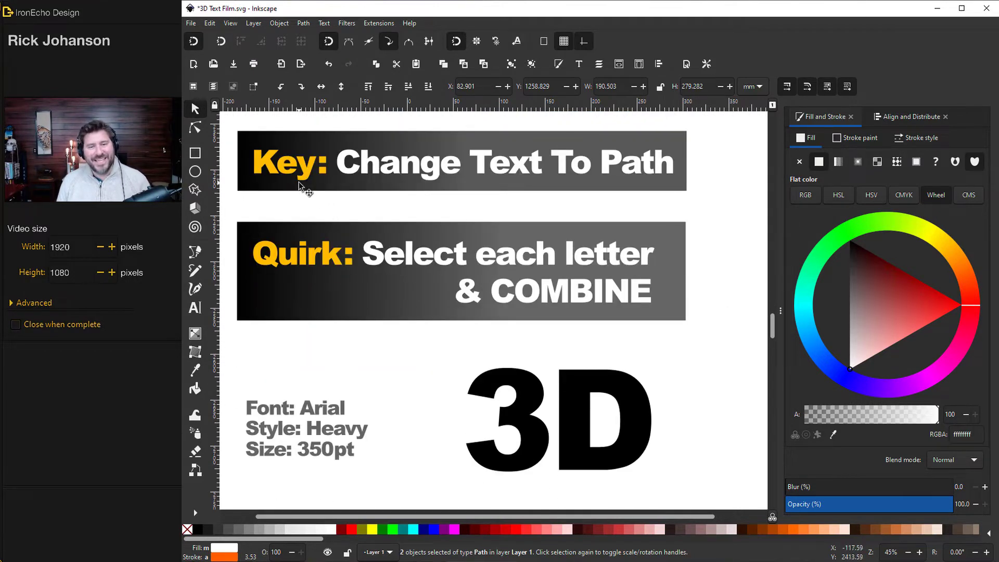
click(516, 389)
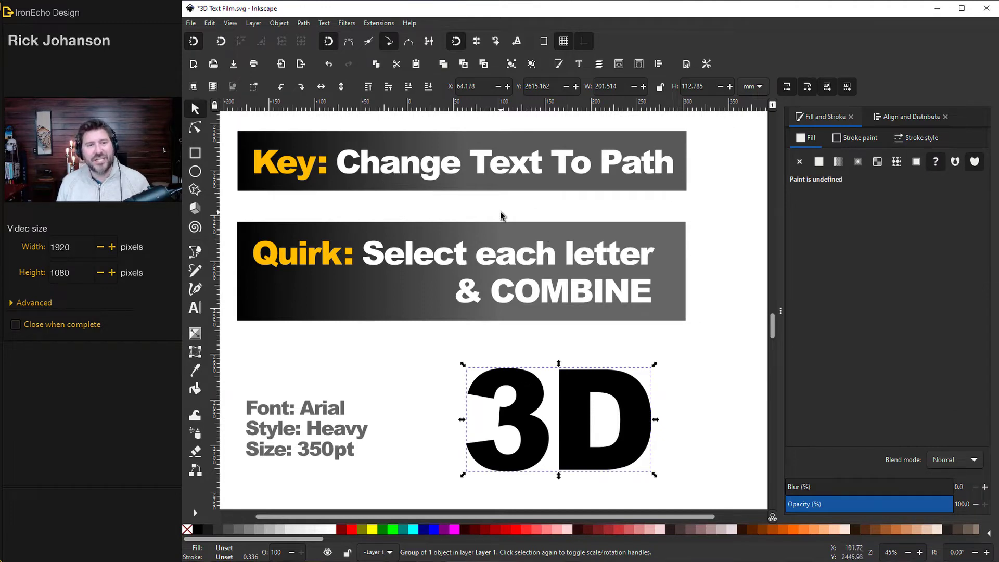
click(304, 23)
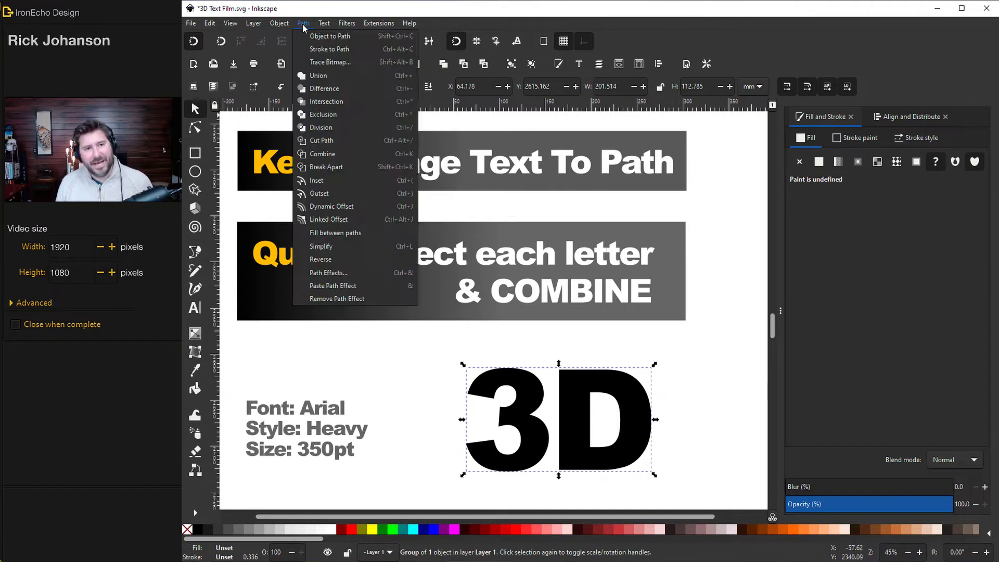
click(315, 36)
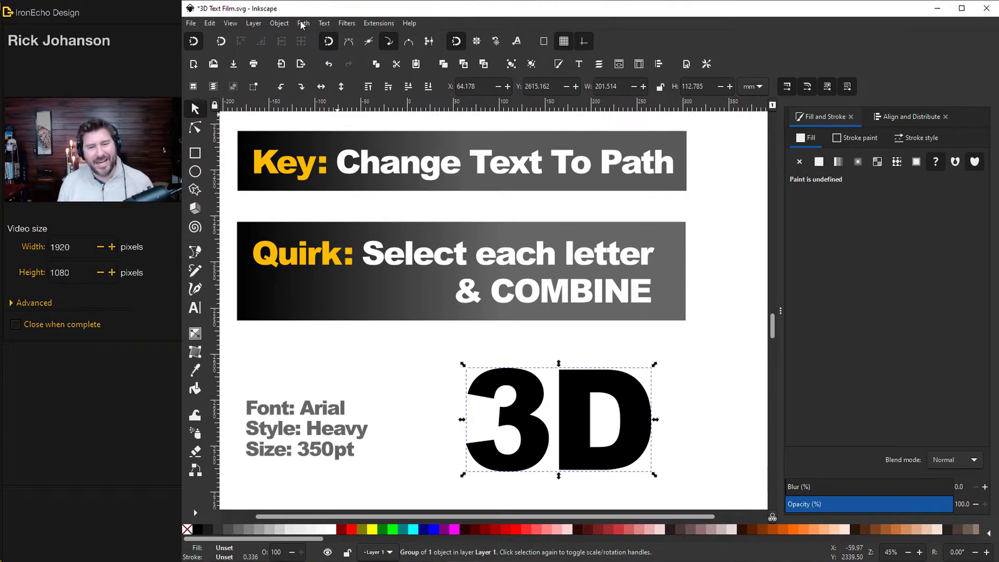
Step: Select the 3 and D paths inside the group and combine them into one path
click(414, 356)
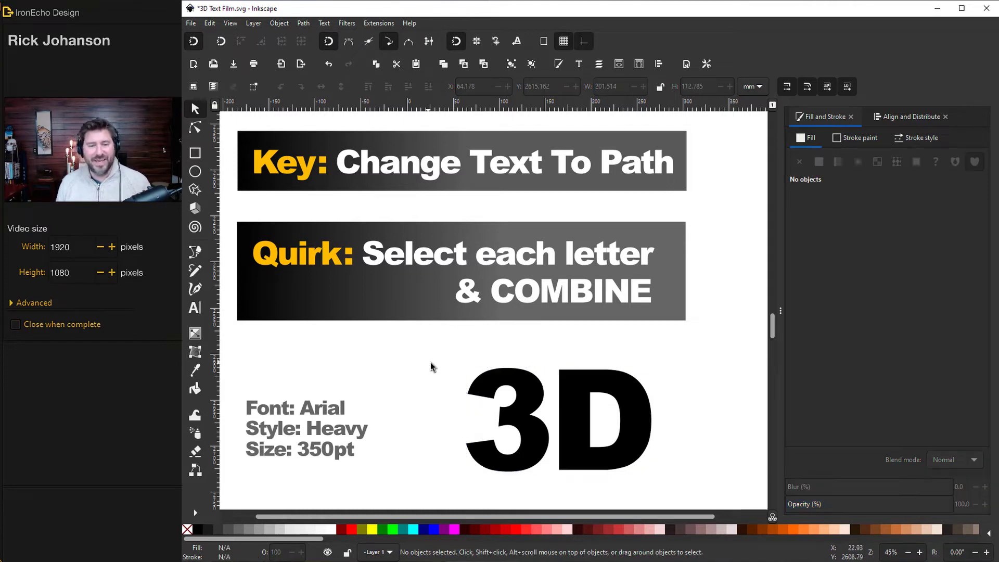
click(497, 382)
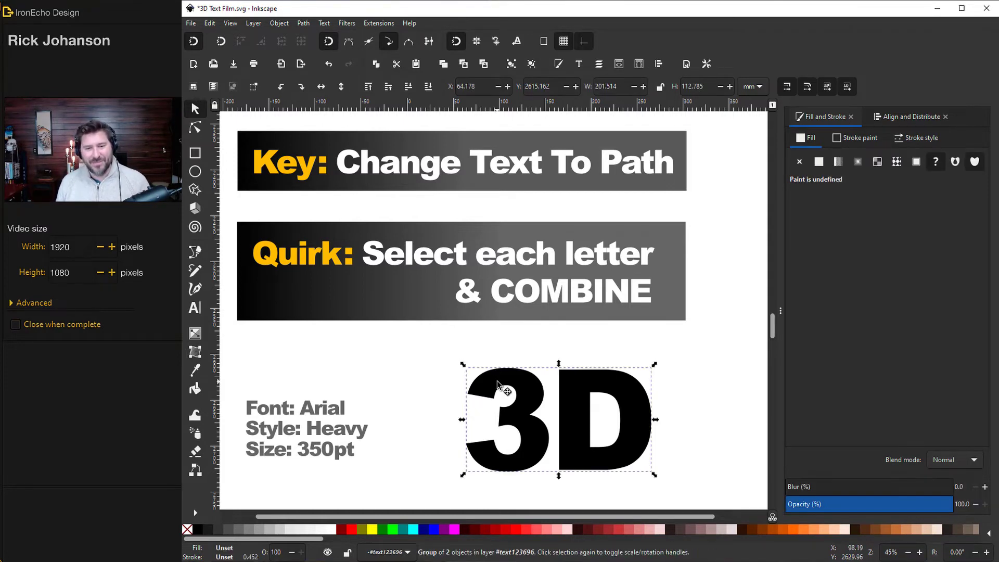
double_click(497, 380)
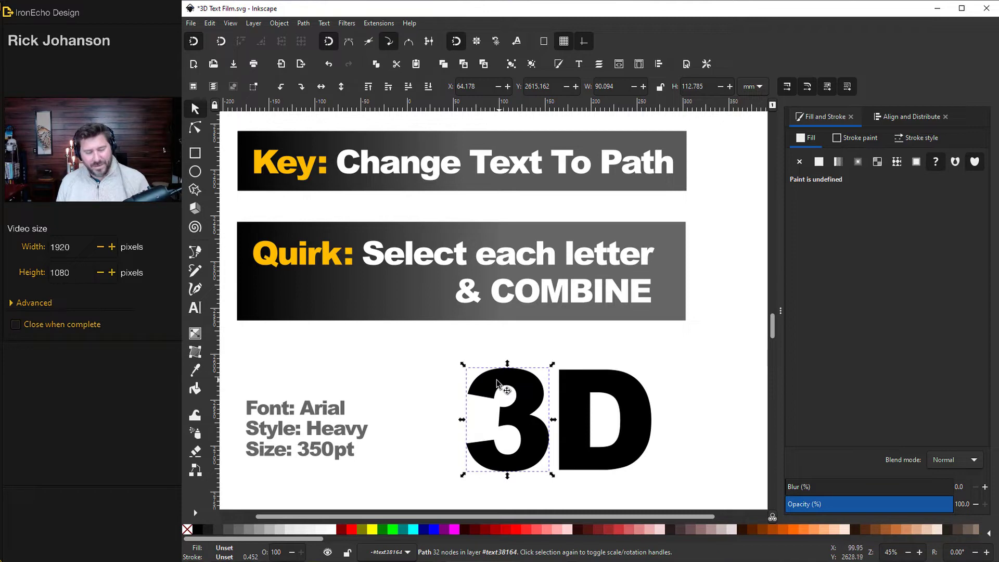
shift+click(575, 395)
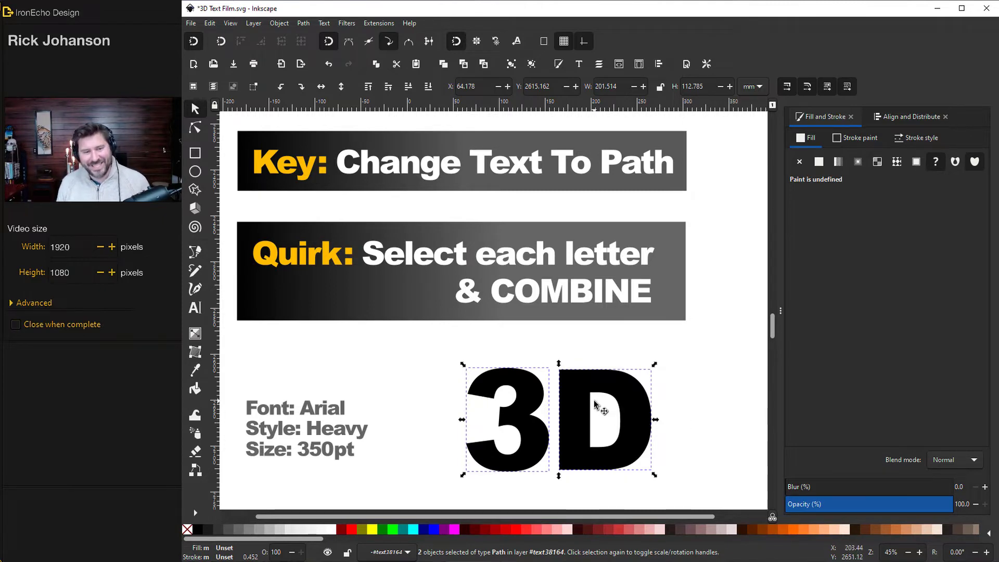
click(306, 23)
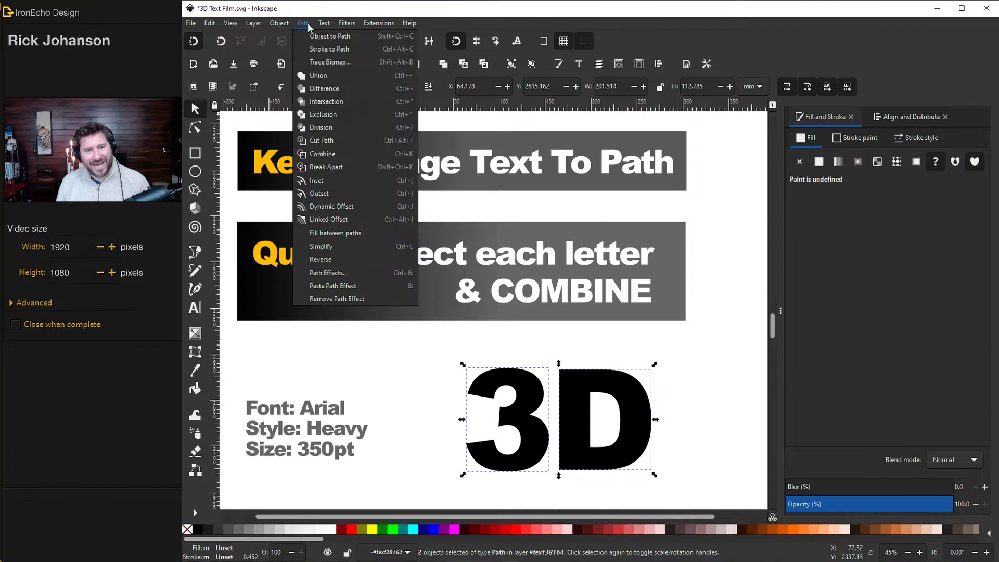
click(323, 153)
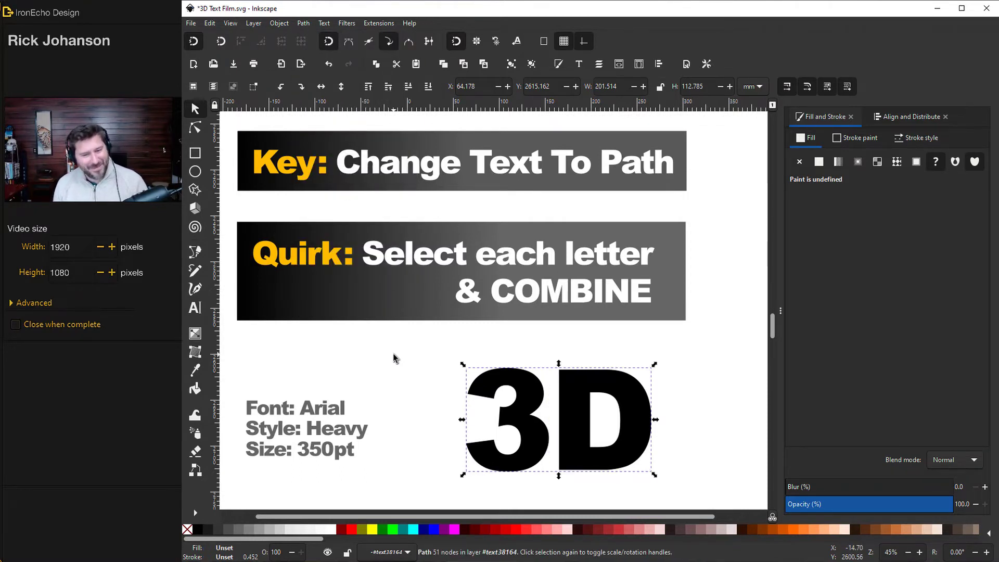
scroll(394, 352, down, 5)
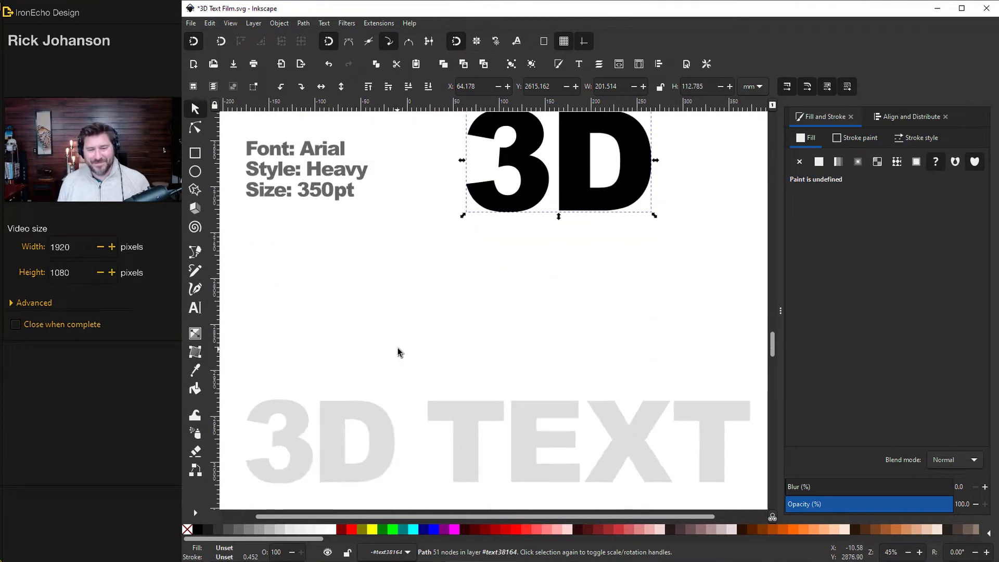
Step: Save the drawing, then select the light-grey 3D TEXT sample further down
click(398, 352)
key(ctrl+s)
scroll(613, 291, down, 3)
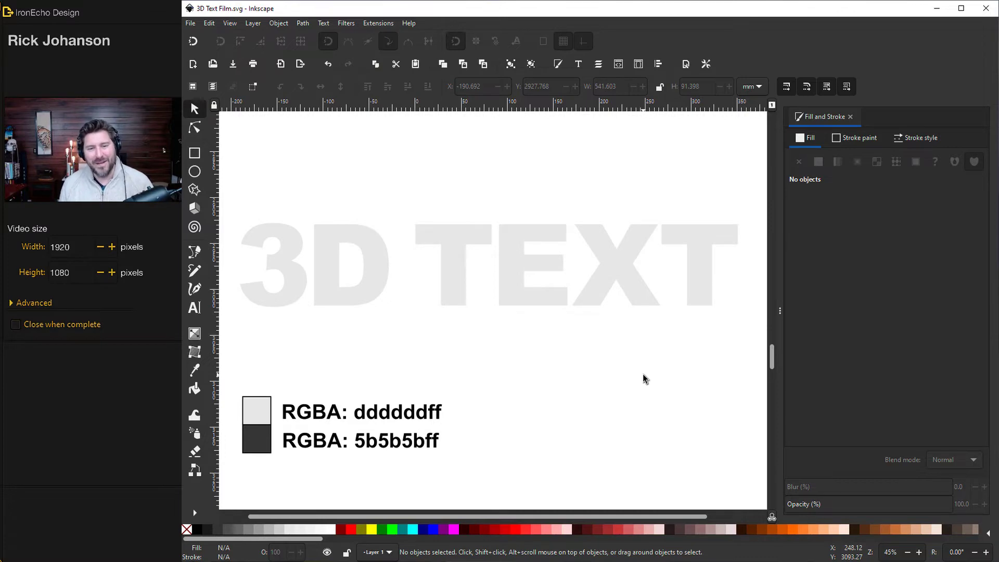
click(337, 284)
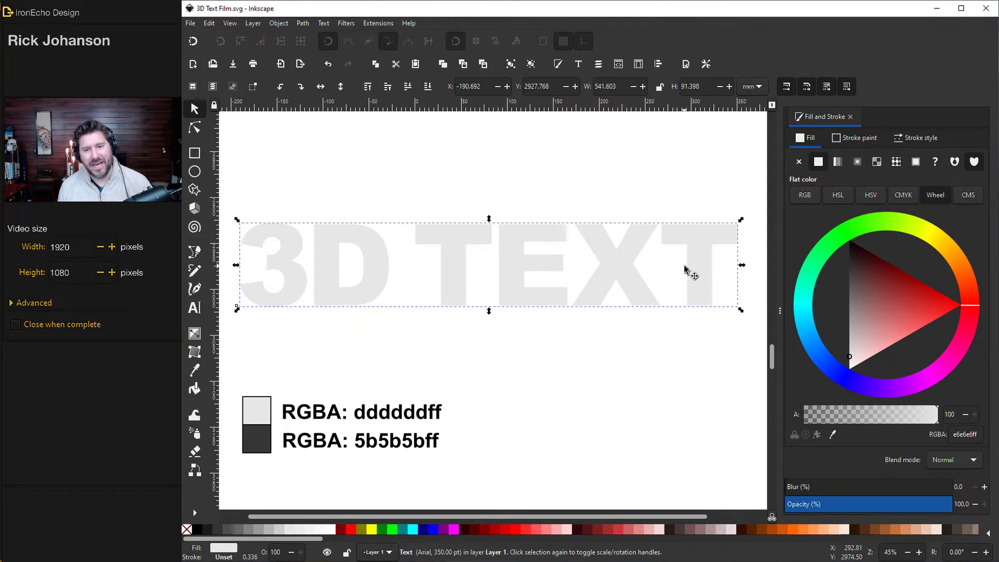
Step: Convert the light-grey 3D TEXT into letter paths with Object to Path
click(303, 23)
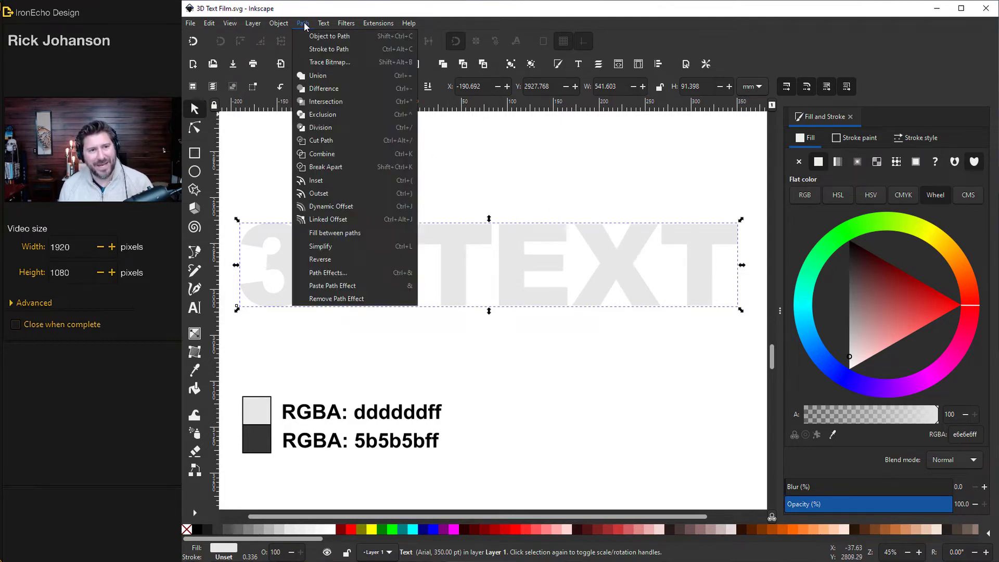
click(329, 37)
click(451, 173)
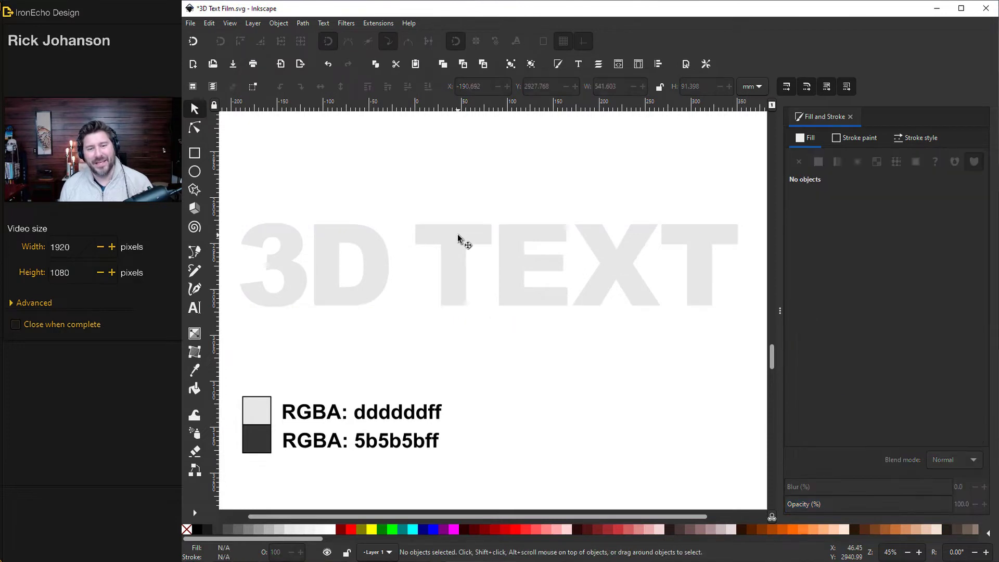
click(458, 238)
click(594, 351)
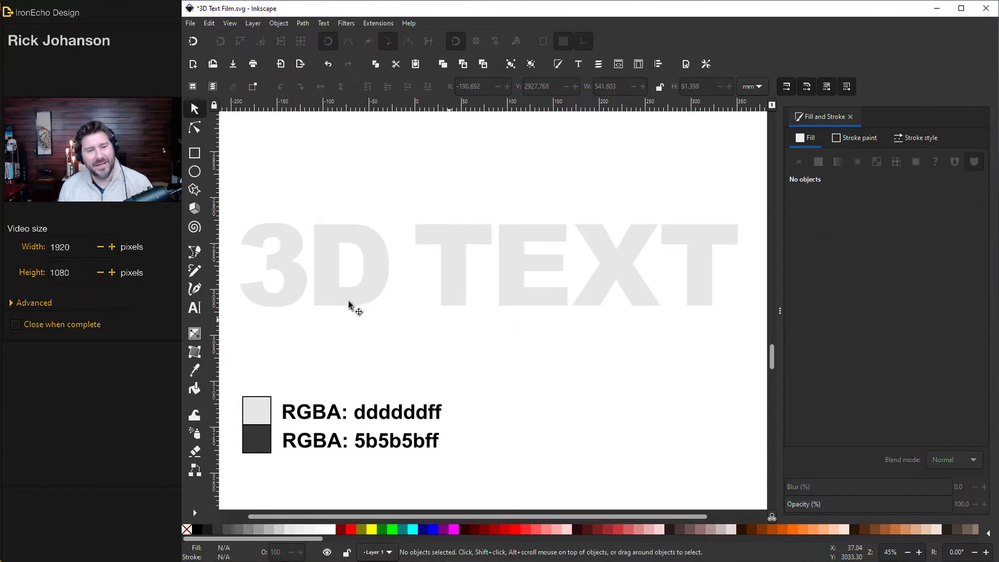
click(287, 239)
Step: Select all six letters inside the group and combine them into one path
double_click(288, 239)
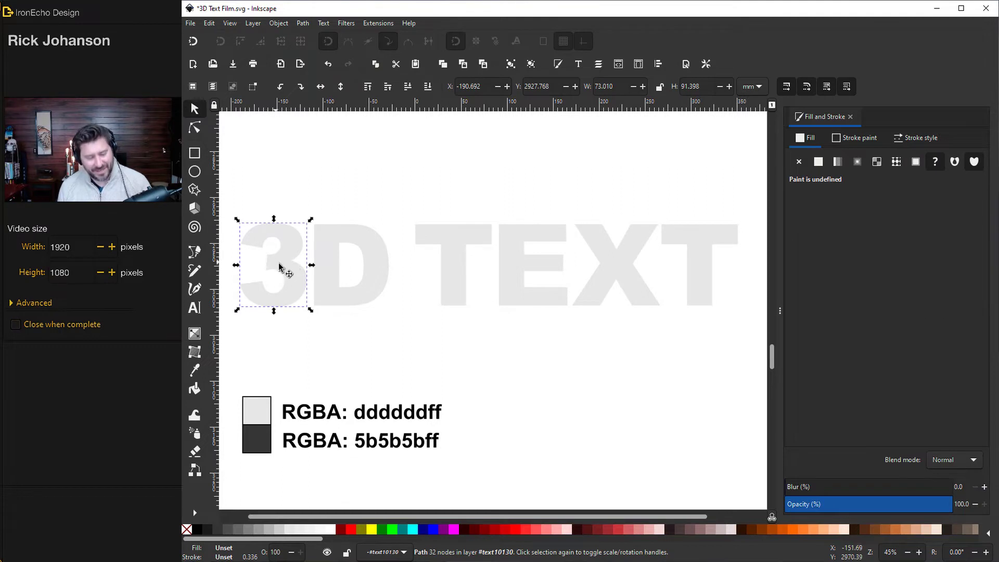
shift+click(333, 281)
shift+click(448, 282)
shift+click(515, 276)
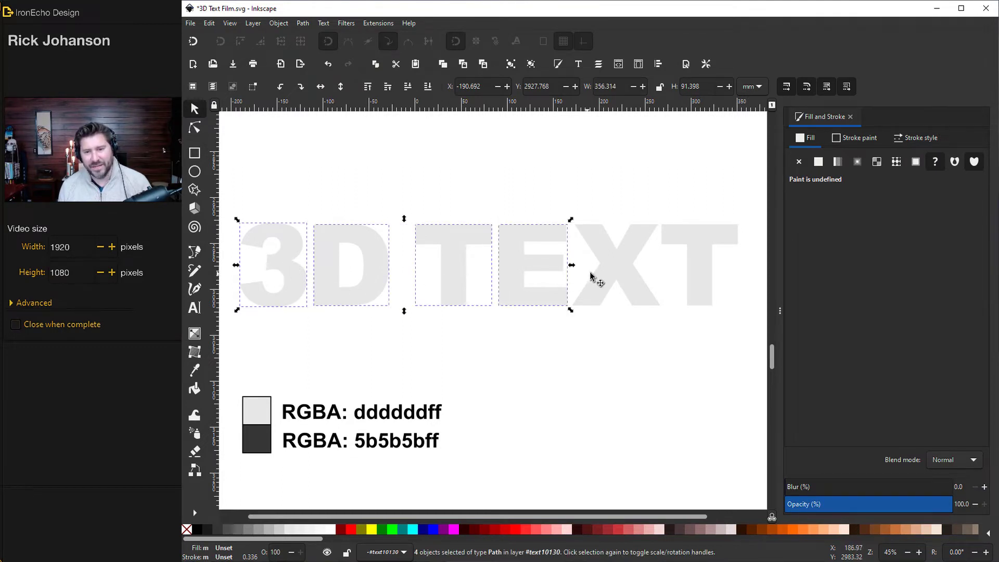
shift+click(615, 270)
shift+click(698, 267)
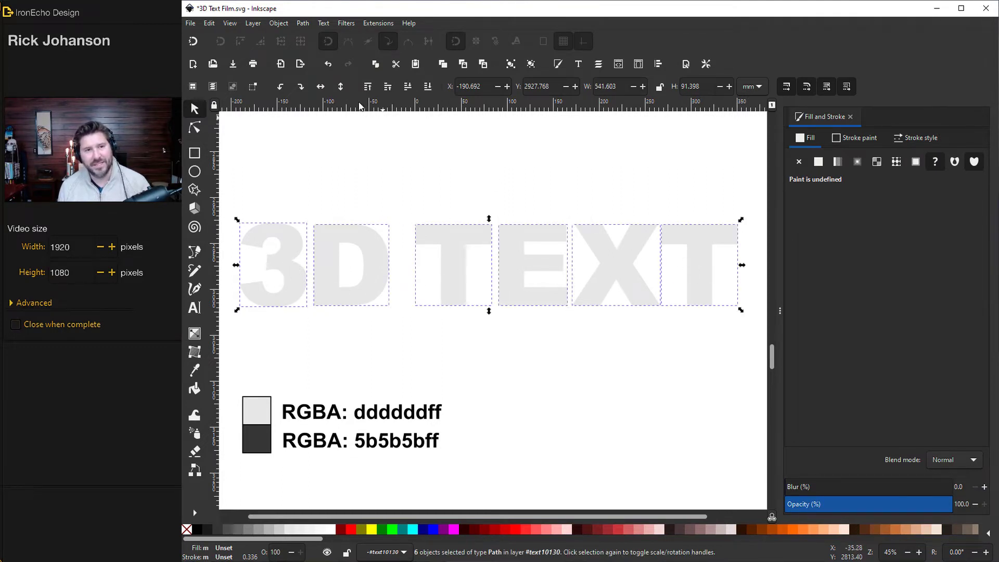
click(306, 23)
click(335, 154)
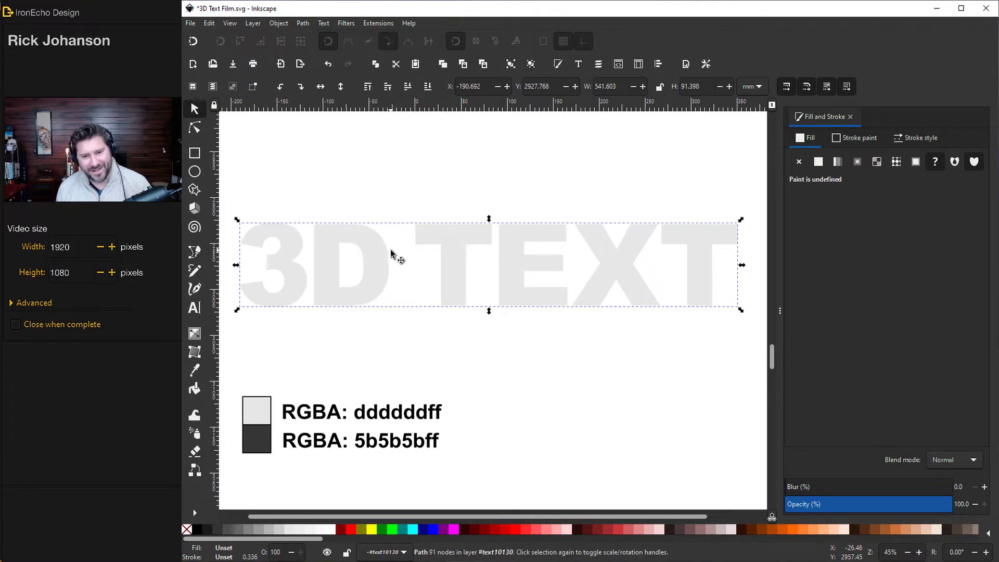
Step: Duplicate the combined 3D TEXT, offset it down, fill it dark grey 353535, and lower it to bottom
key(ctrl+d)
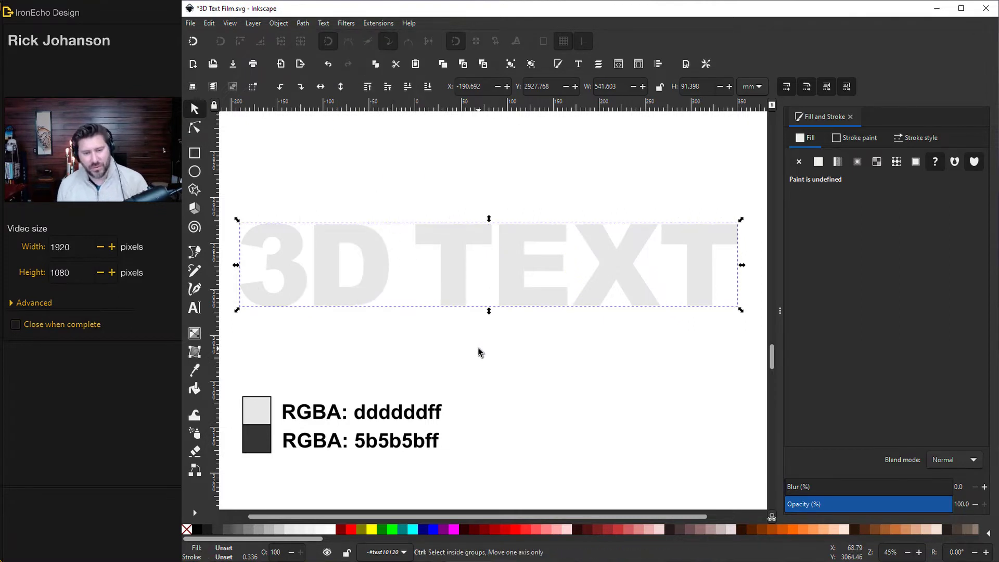
drag(460, 287, 469, 328)
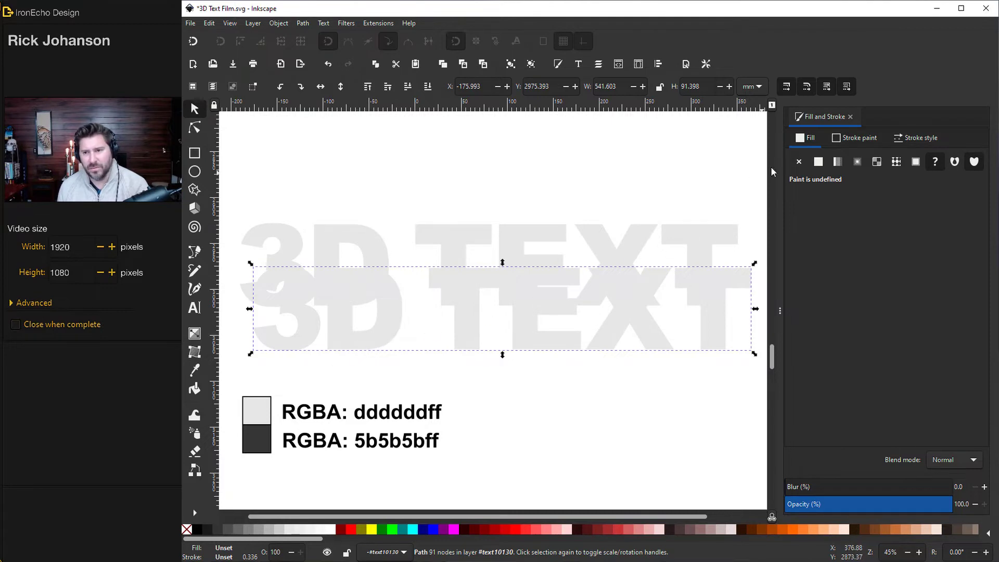
click(818, 161)
key(d)
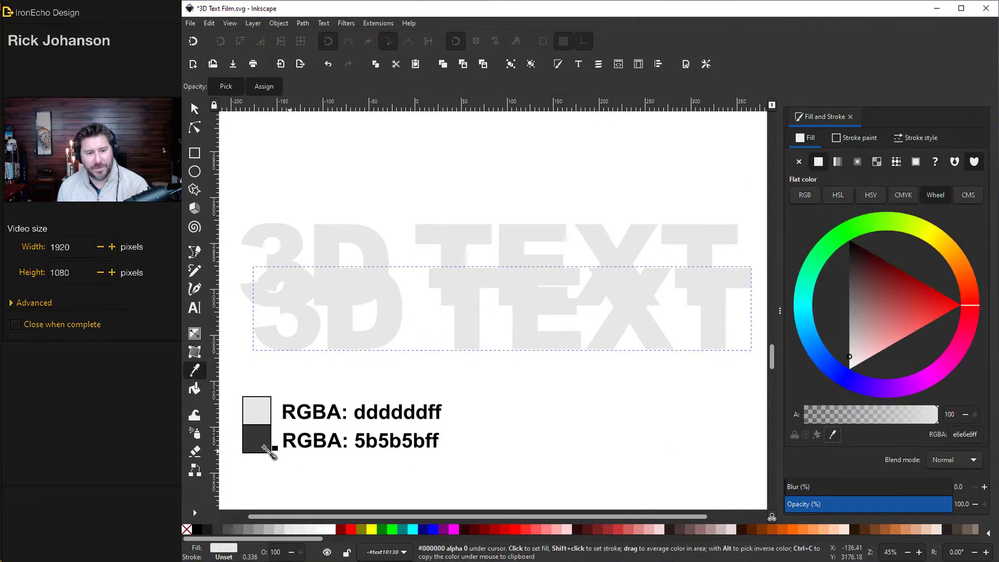
click(265, 440)
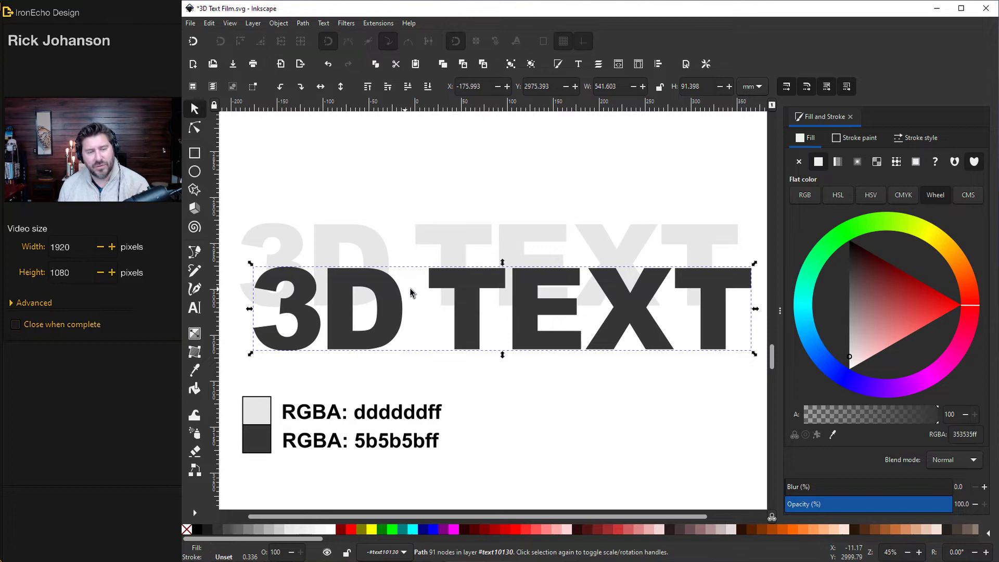
click(425, 89)
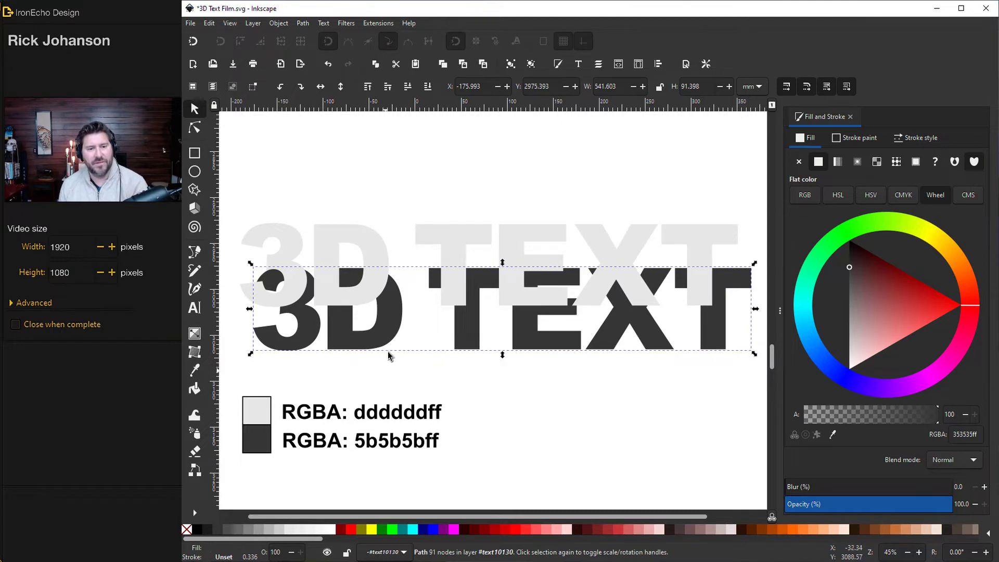
Step: Move the dark copy up, scale it to 88.42%, and centre it behind the light text
drag(387, 339, 379, 303)
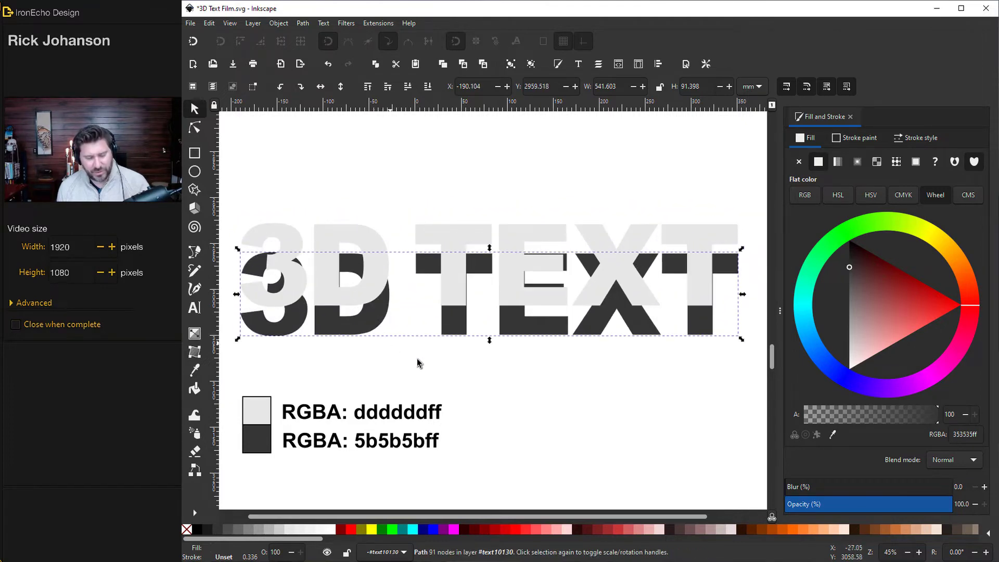
drag(741, 339, 713, 331)
drag(511, 317, 508, 307)
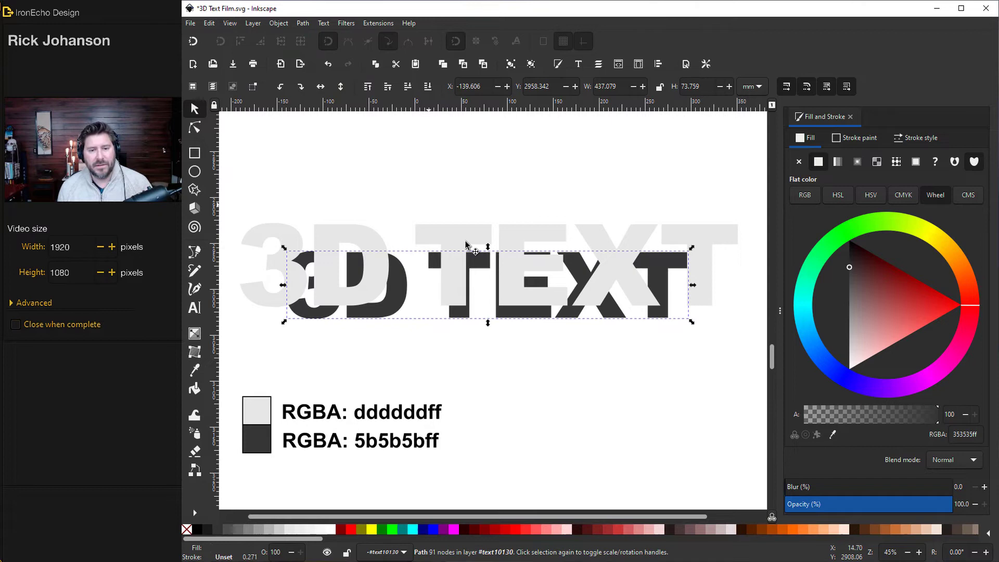
Step: Duplicate the light-grey 3D TEXT, move the copy up, and fill it near-white f8f8f8
click(599, 341)
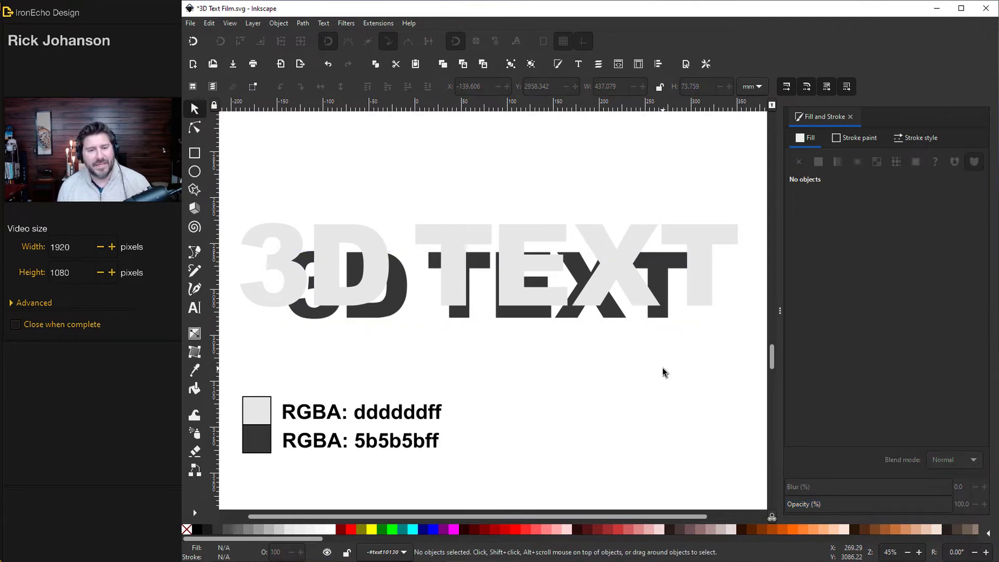
click(517, 269)
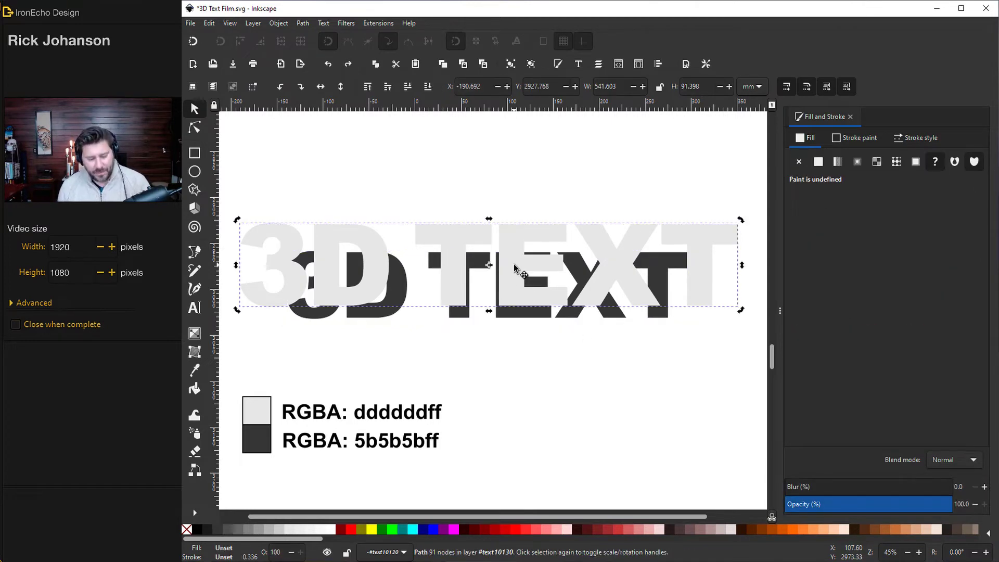
key(ctrl+d)
drag(514, 268, 511, 176)
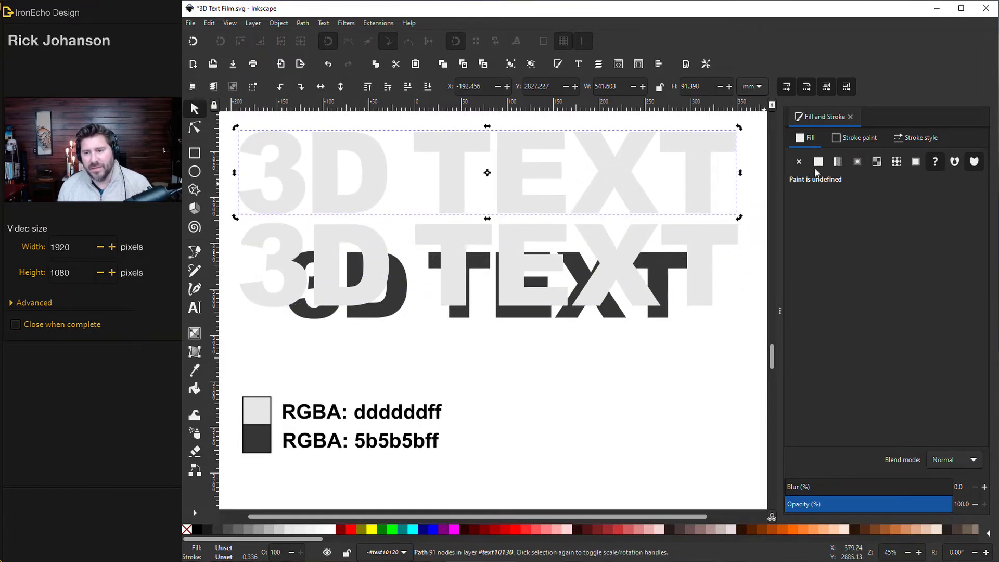
click(818, 162)
drag(858, 357, 844, 368)
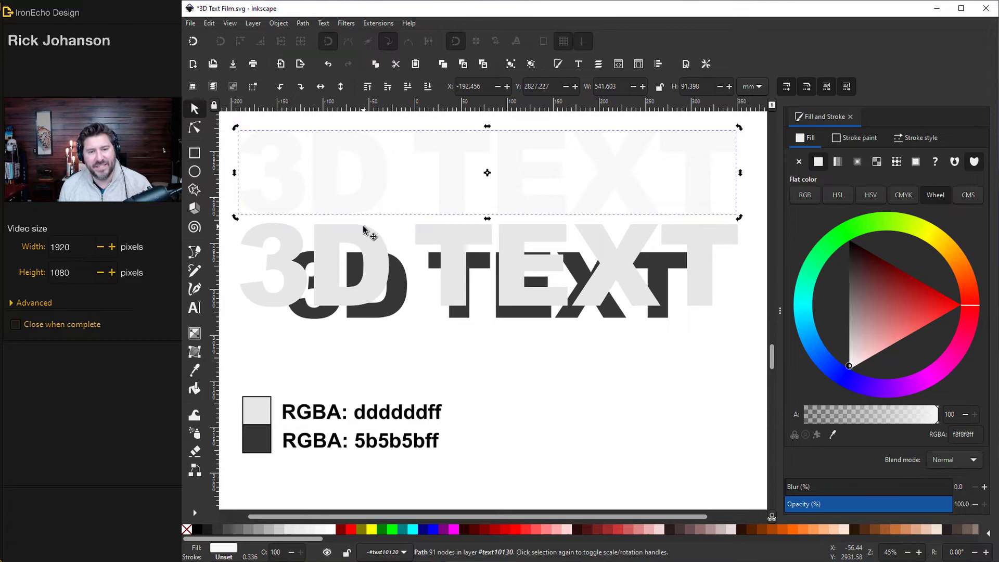
click(459, 326)
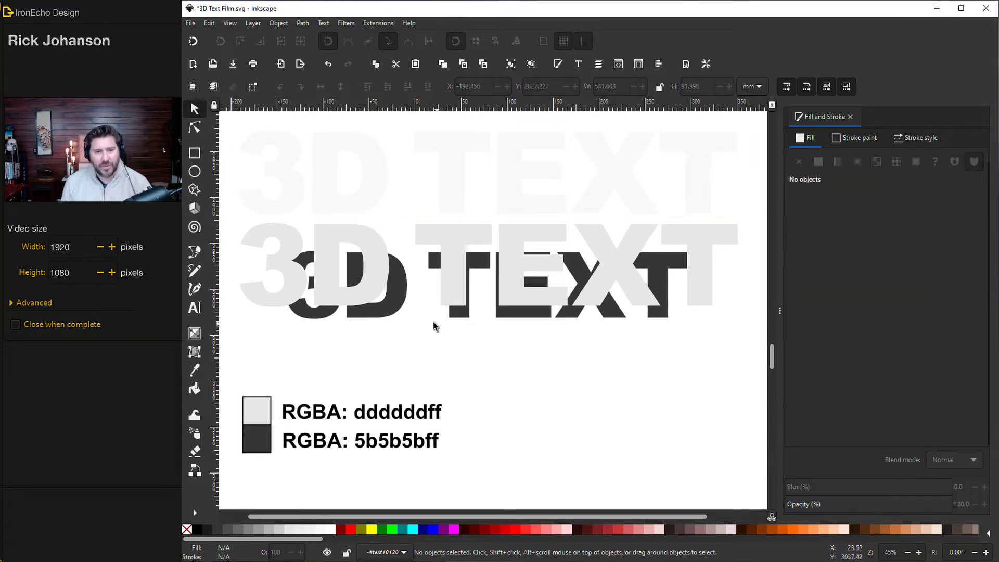
Step: Interpolate the dark and light text copies with 150 steps and Interpolate style on
click(400, 311)
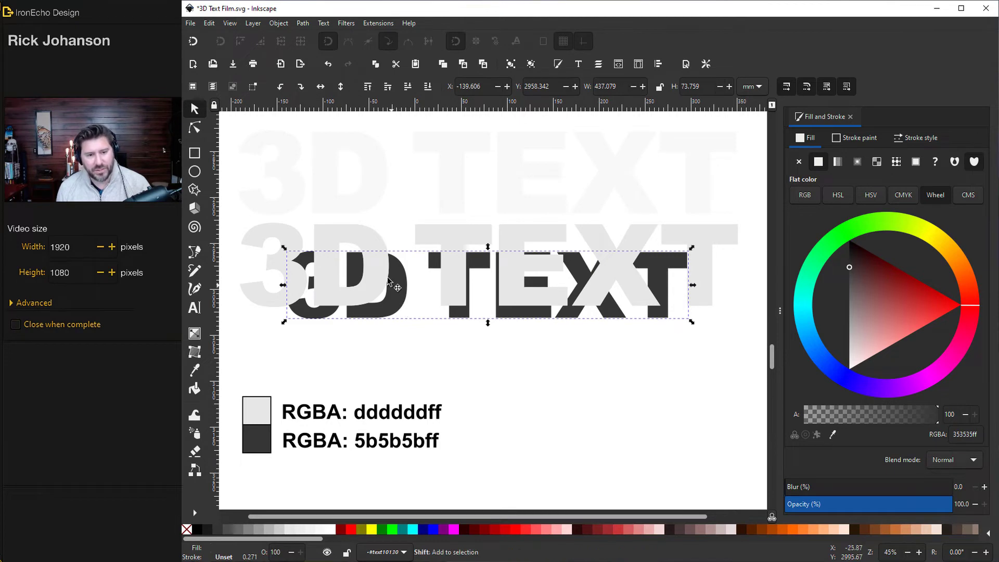
shift+click(365, 234)
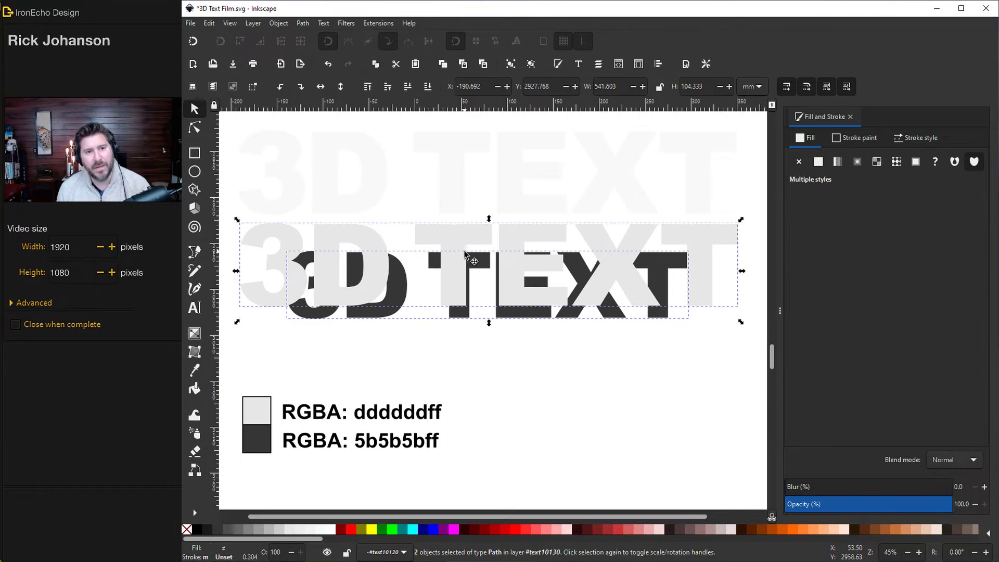
click(373, 25)
mouse_move(422, 127)
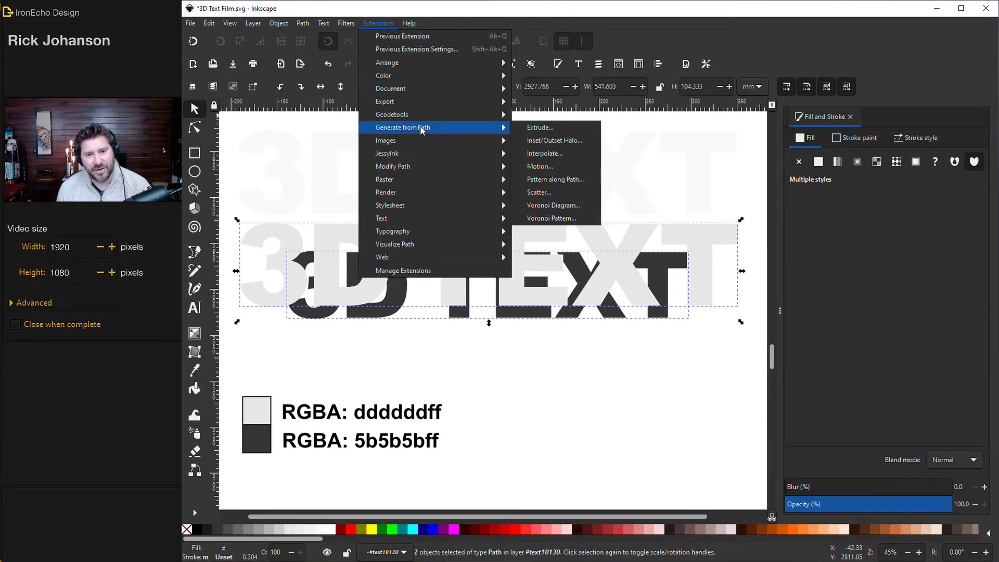
click(549, 156)
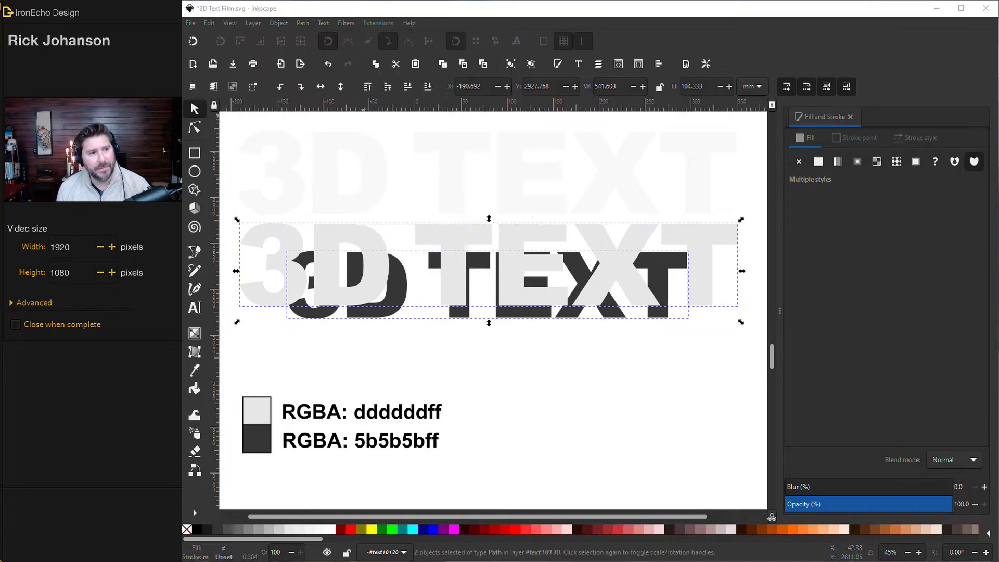
drag(557, 333, 619, 347)
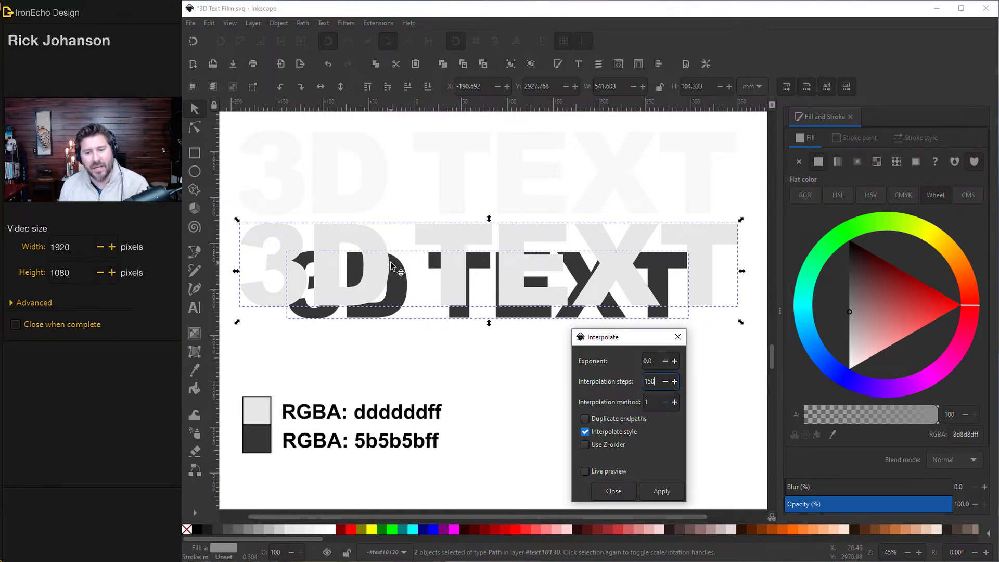
click(584, 472)
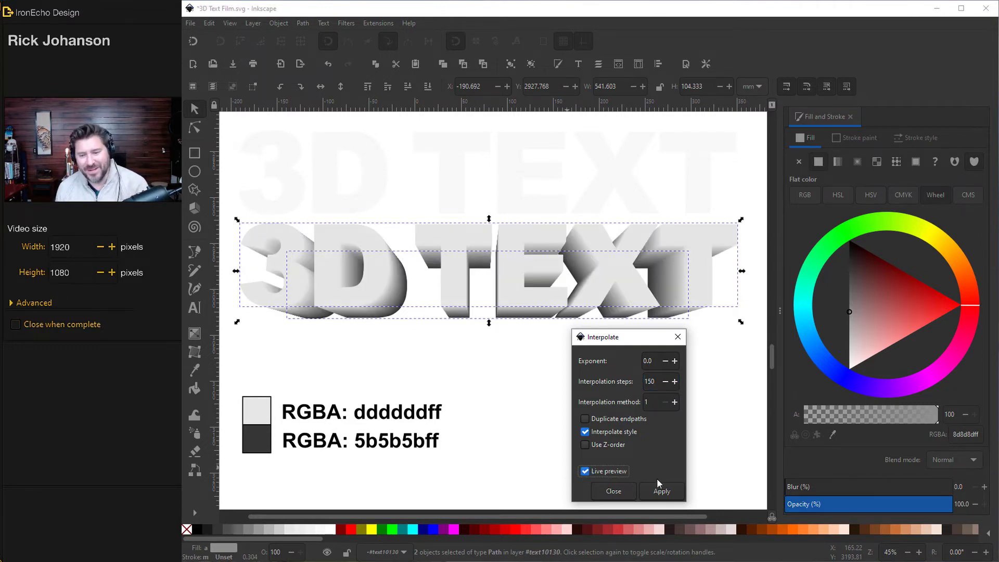
click(661, 491)
click(604, 489)
Step: Move the near-white text copy down onto the front of the extrusion
click(585, 464)
drag(514, 177, 511, 251)
key(Escape)
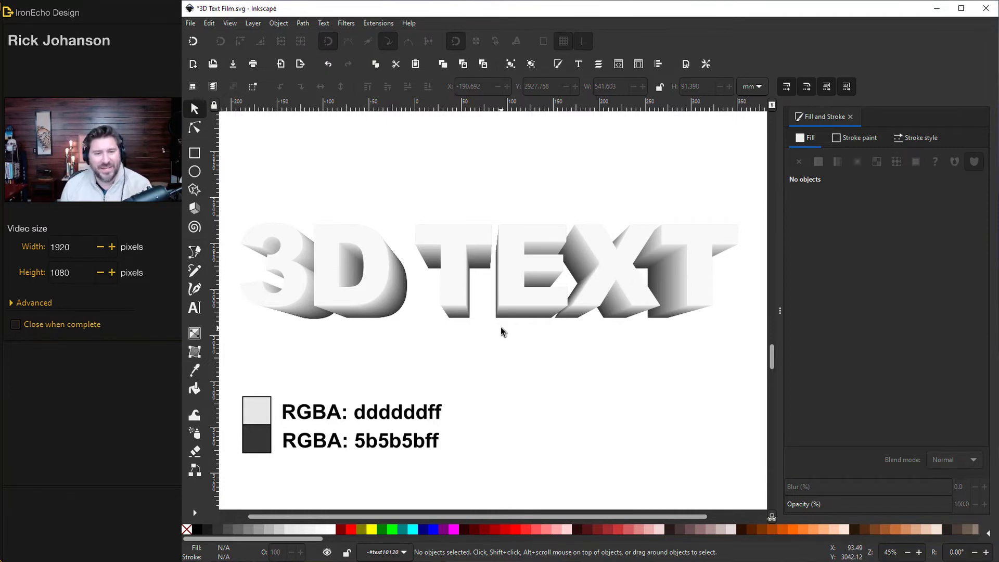
Step: Give the face a vertical linear gradient and select its transparent end stop
click(390, 280)
click(838, 162)
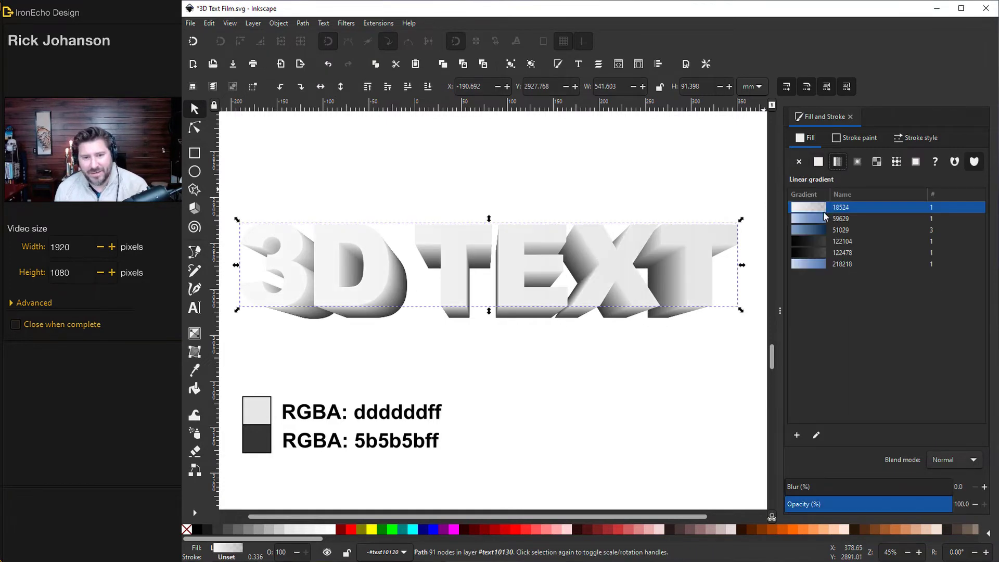
key(g)
mouse_move(478, 298)
mouse_down()
mouse_move(490, 221)
mouse_move(517, 229)
mouse_move(455, 218)
mouse_move(488, 218)
mouse_up()
click(487, 216)
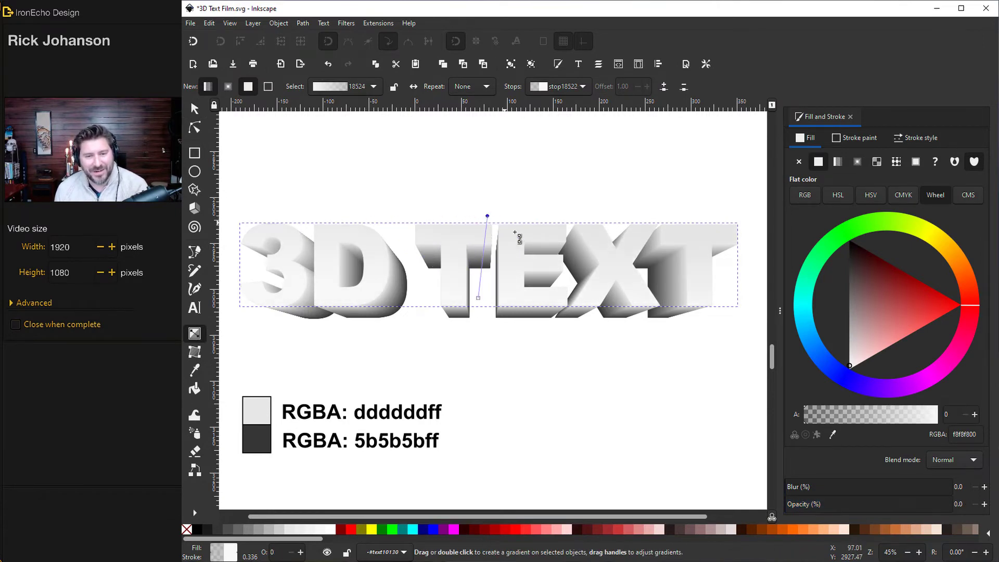
Step: Save the document
scroll(547, 284, down, 12)
scroll(551, 288, down, 5)
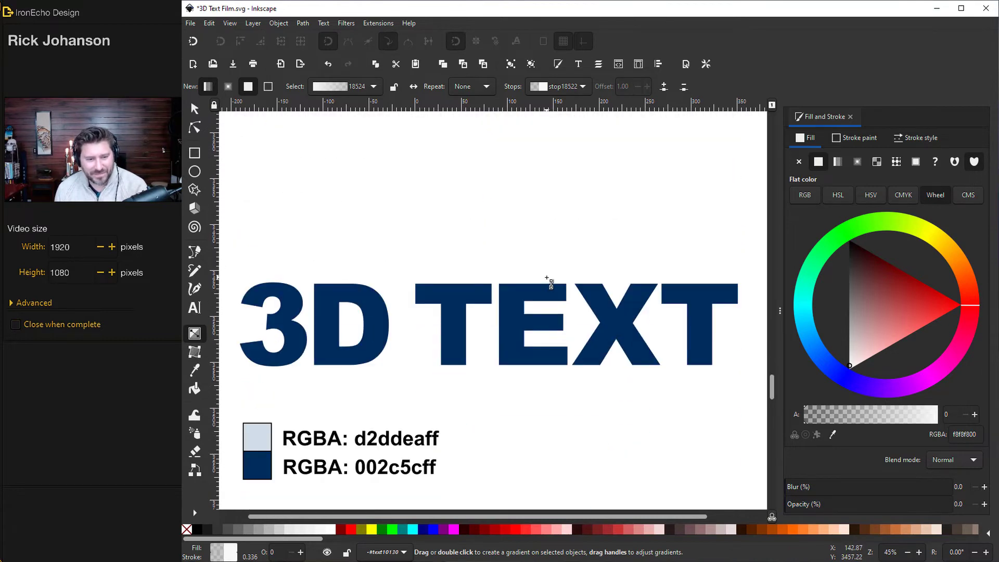
key(s)
key(Escape)
key(ctrl+s)
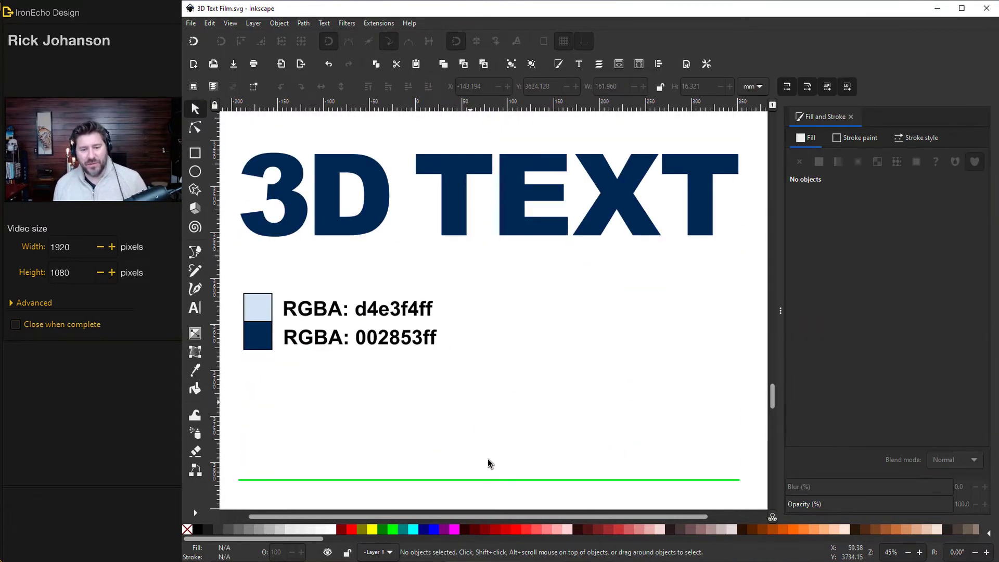
Step: Bend the green line into a shallow arc with the Node tool
click(480, 480)
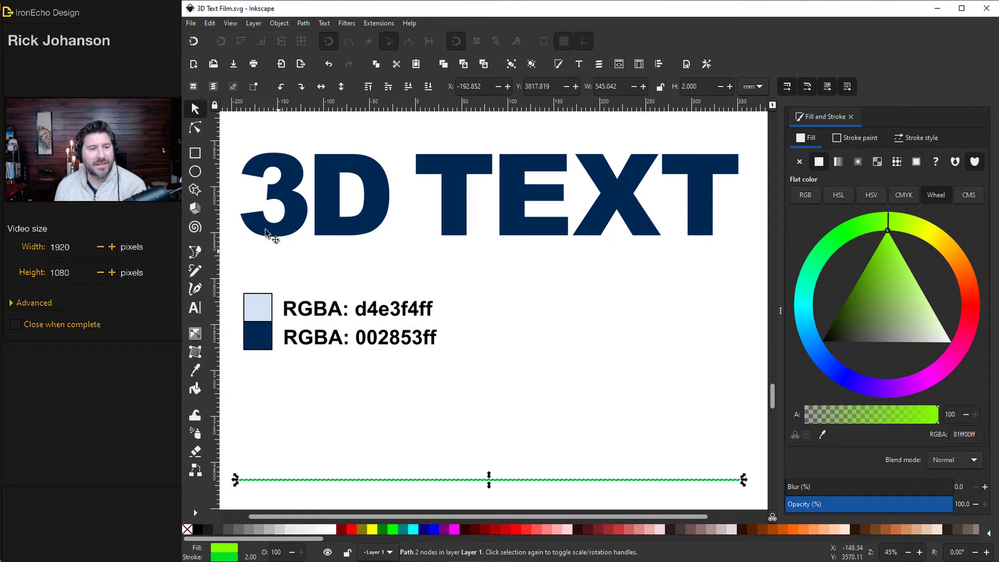
click(195, 127)
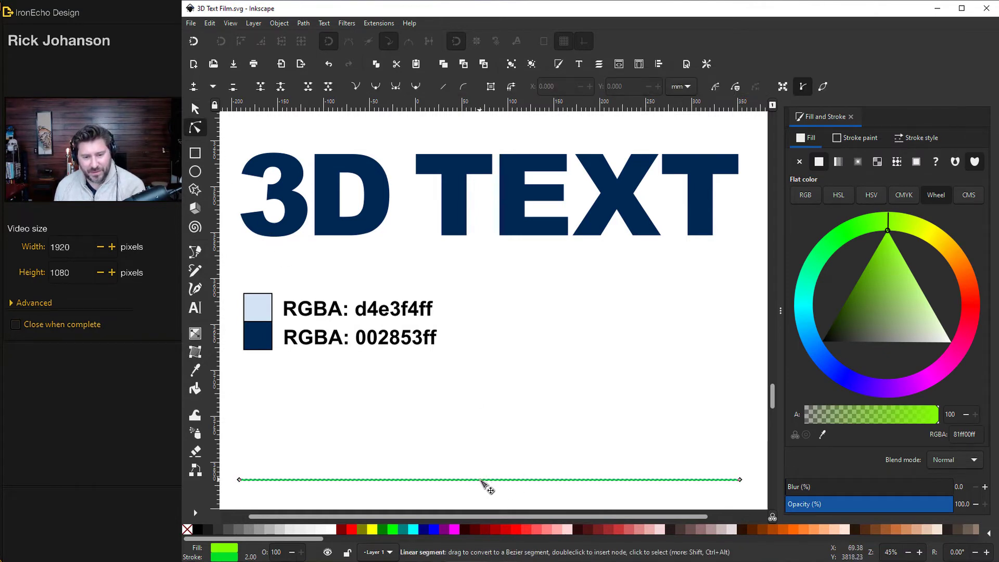
drag(480, 478, 479, 476)
click(197, 112)
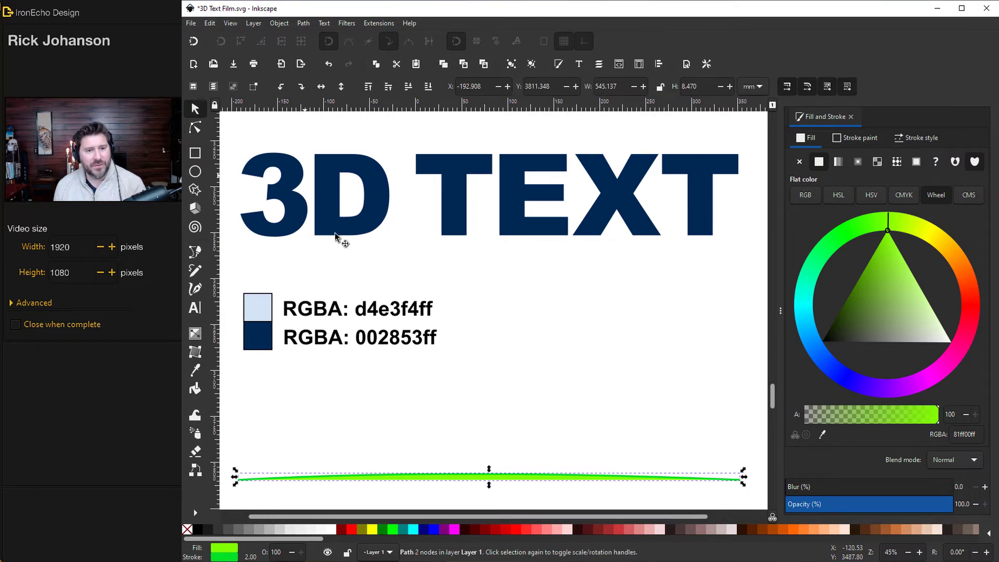
Step: Put the navy 3D TEXT on the green curve and move it to the page top
drag(373, 229, 369, 438)
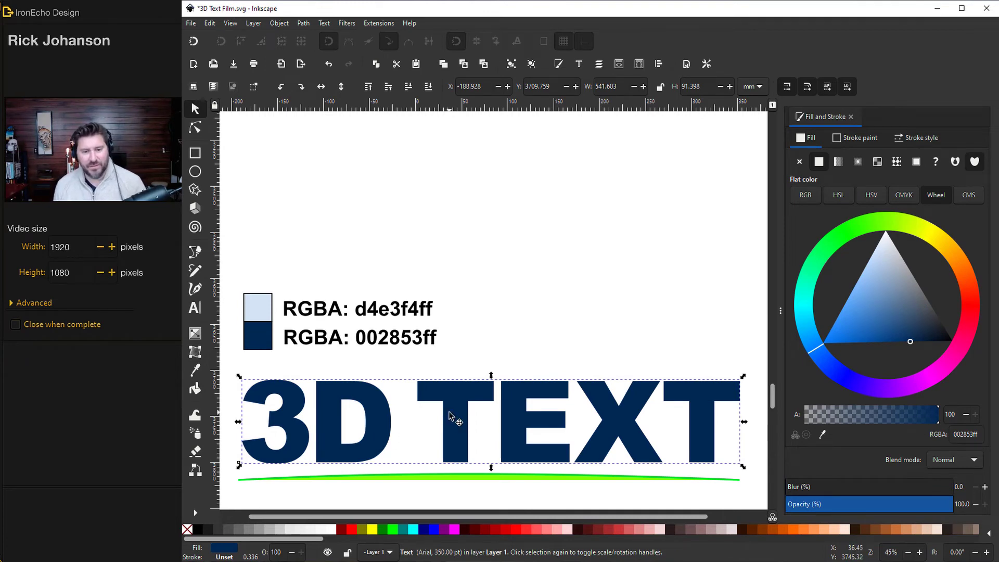
shift+click(476, 481)
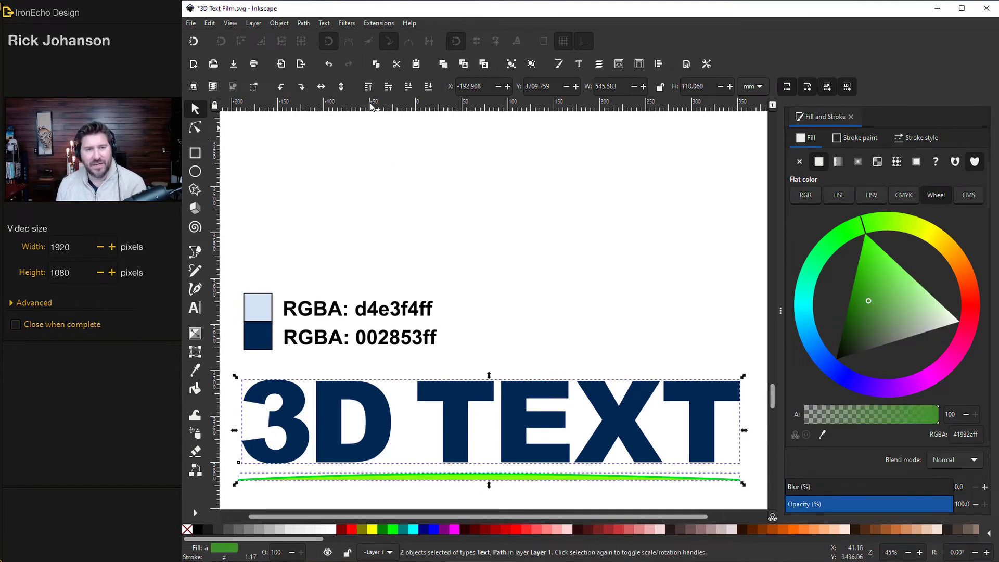
click(323, 23)
click(345, 74)
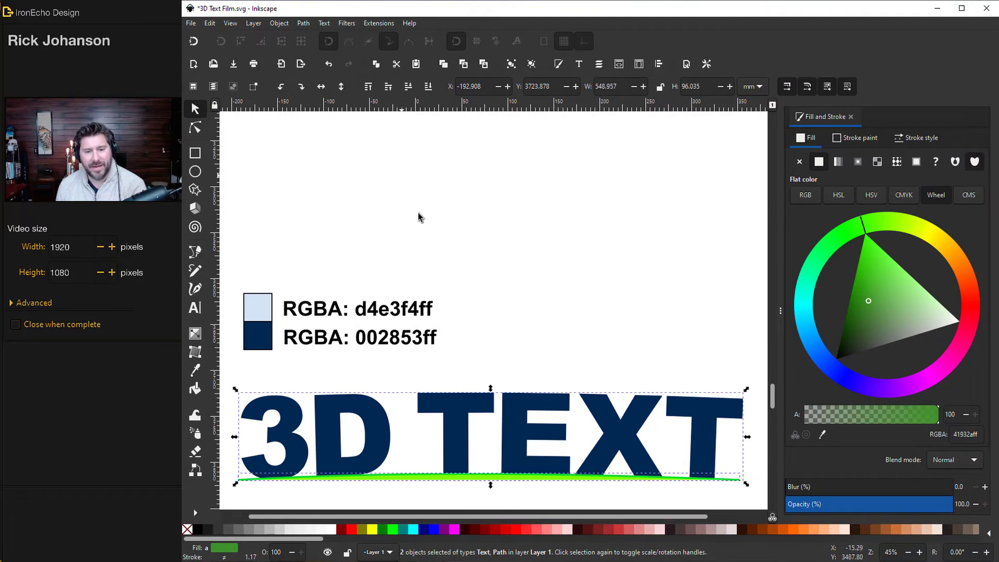
click(488, 368)
drag(453, 424, 461, 192)
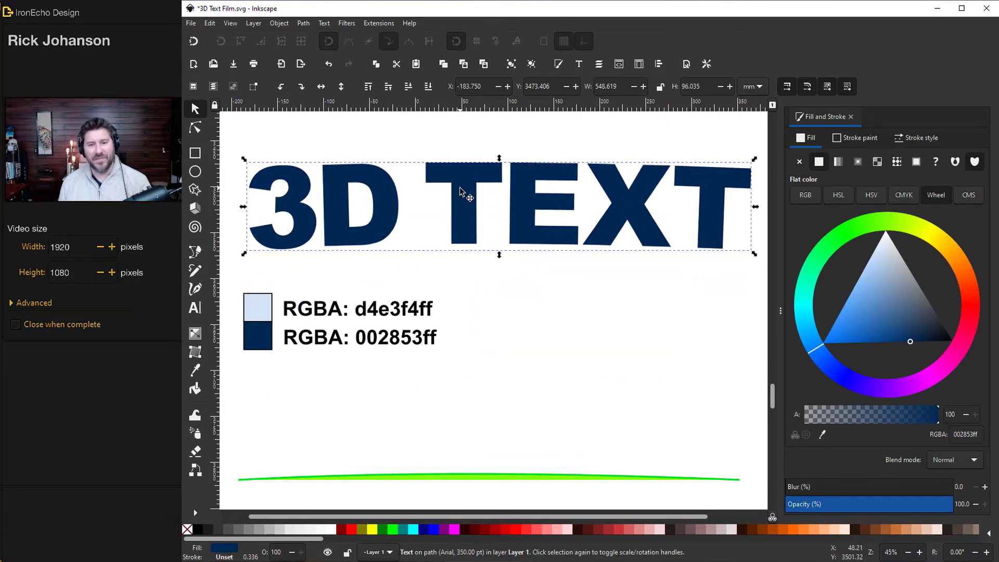
Step: Convert the curved 3D TEXT to path outlines with Object to Path
click(304, 23)
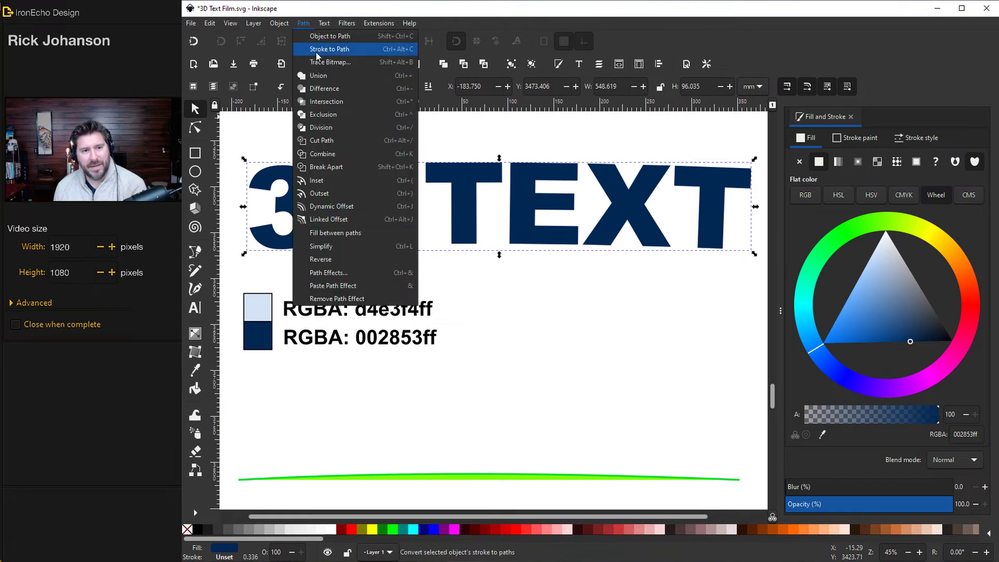
click(323, 36)
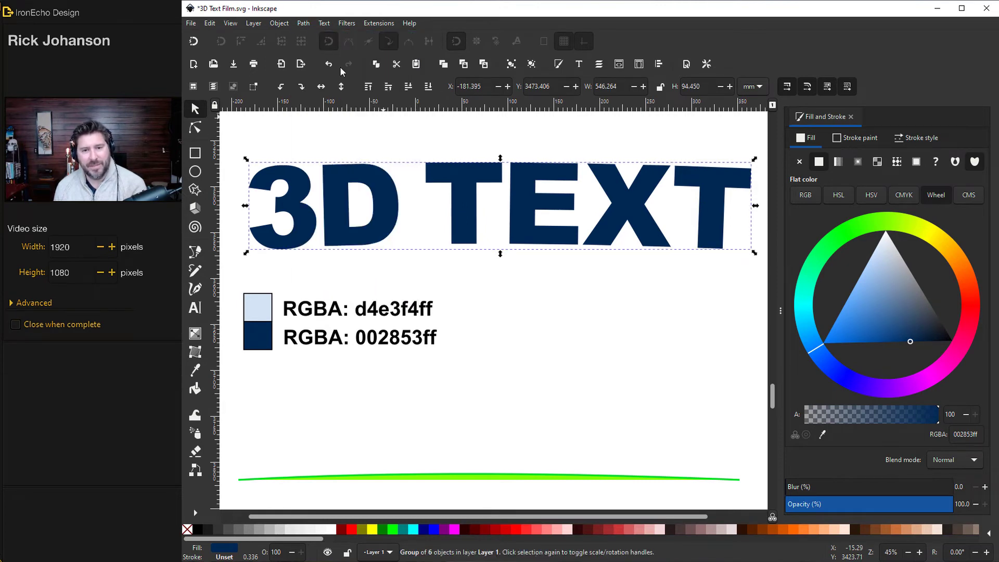
click(536, 295)
Step: Select the six letters 3, D, T, E, X, T and combine them into one path
click(308, 222)
double_click(307, 221)
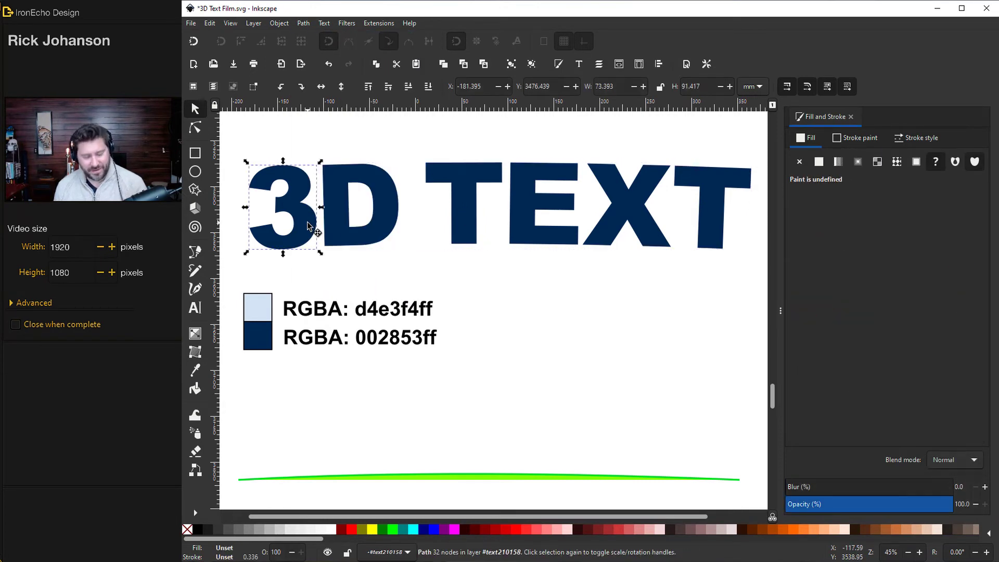
shift+click(356, 232)
shift+click(464, 222)
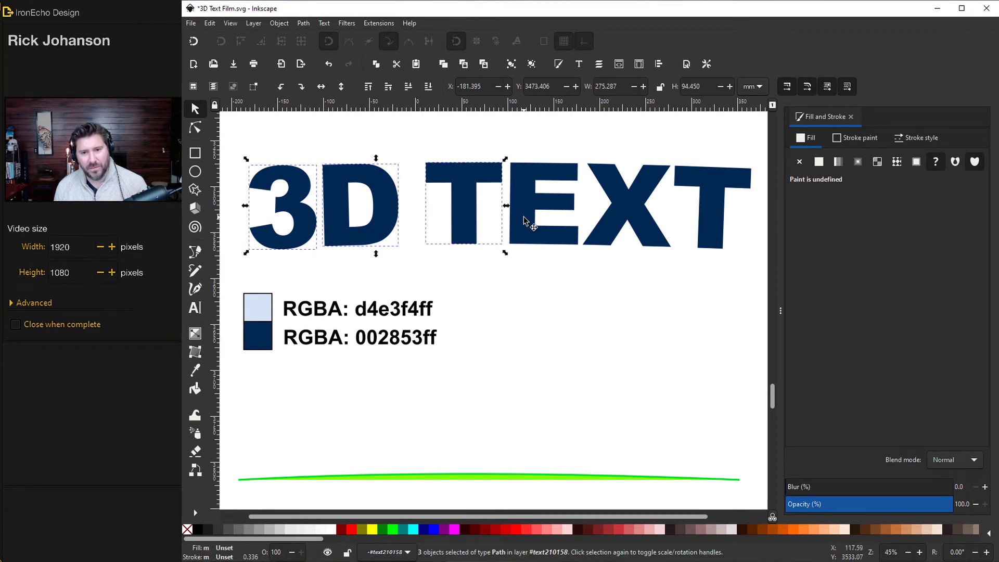
shift+click(527, 223)
shift+click(635, 217)
shift+click(709, 221)
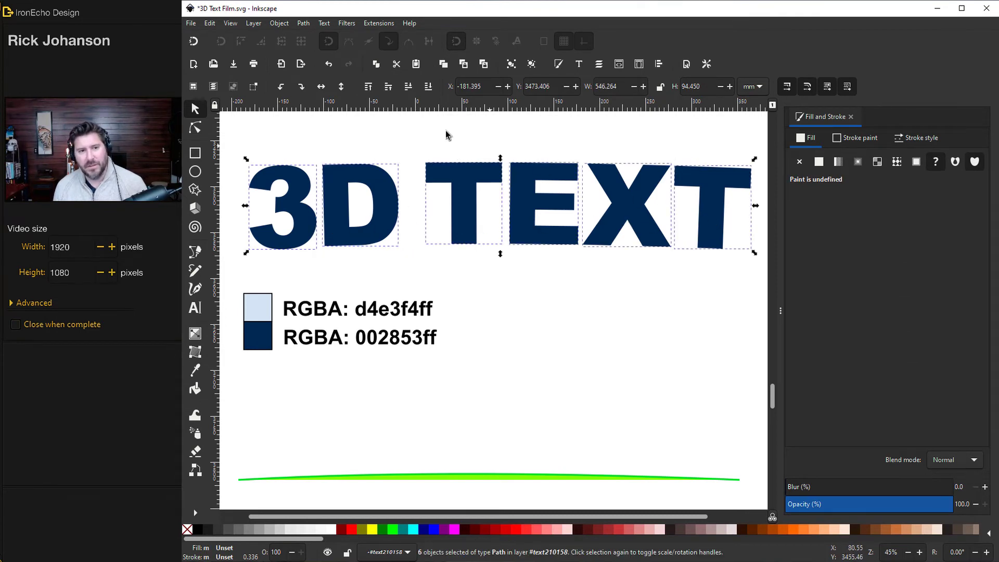
click(303, 23)
click(320, 141)
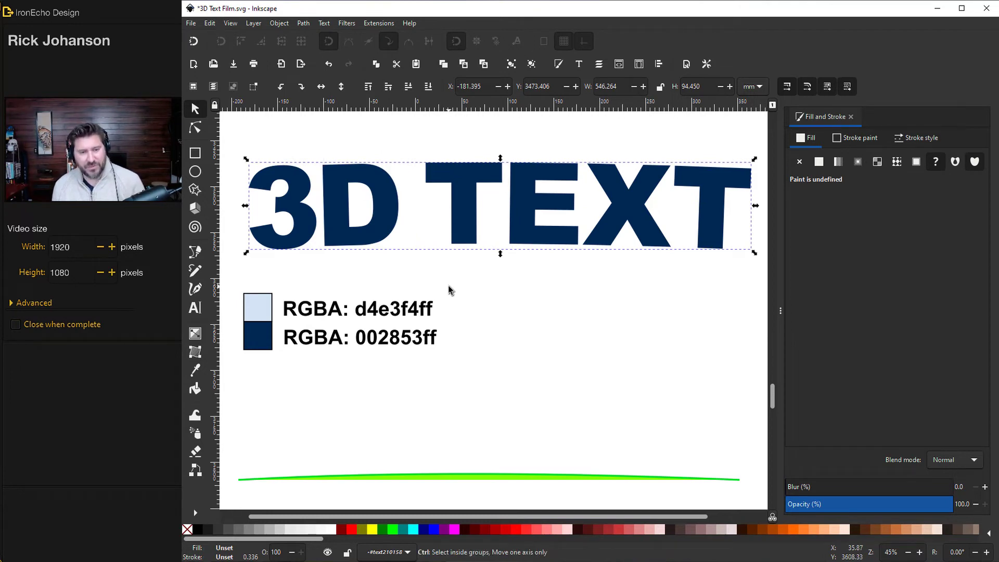
Step: Move the front text copy up-left and fill it with light blue d4e3f4ff
drag(387, 223, 379, 192)
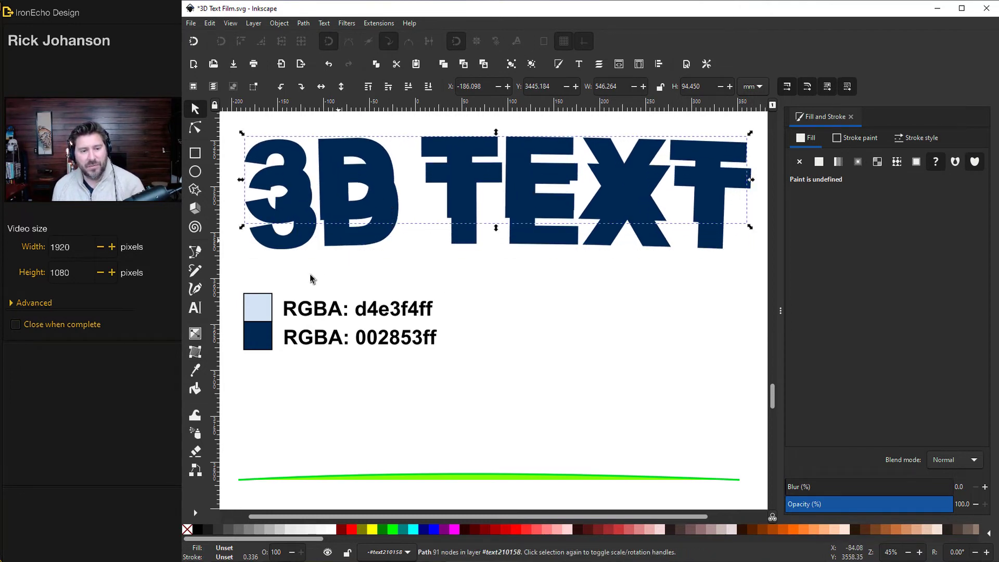
click(820, 162)
key(d)
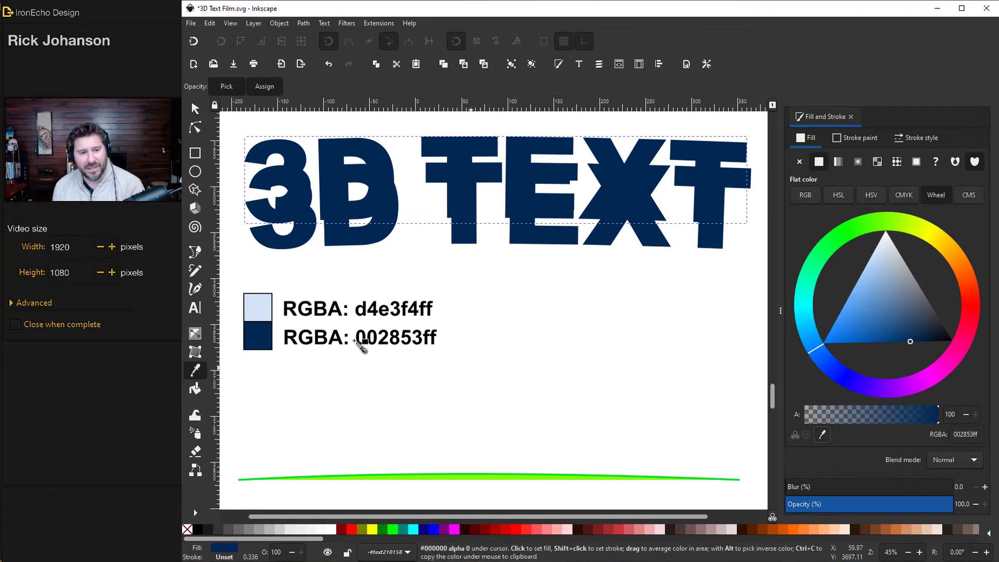
Step: Shrink the navy text copy to about 84% behind the light-blue one
click(248, 301)
click(285, 245)
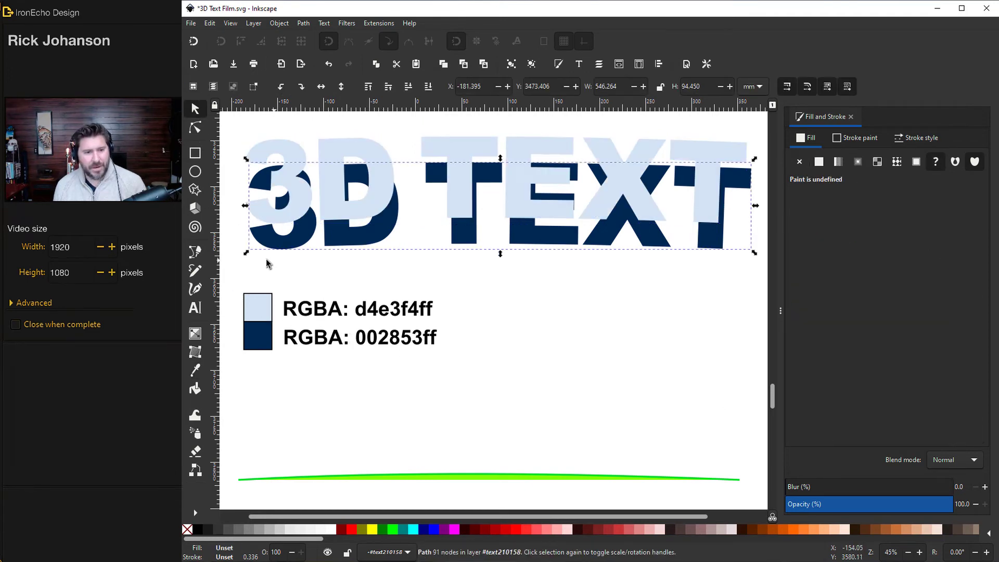
mouse_move(267, 259)
mouse_down()
mouse_move(256, 252)
mouse_move(268, 241)
mouse_up()
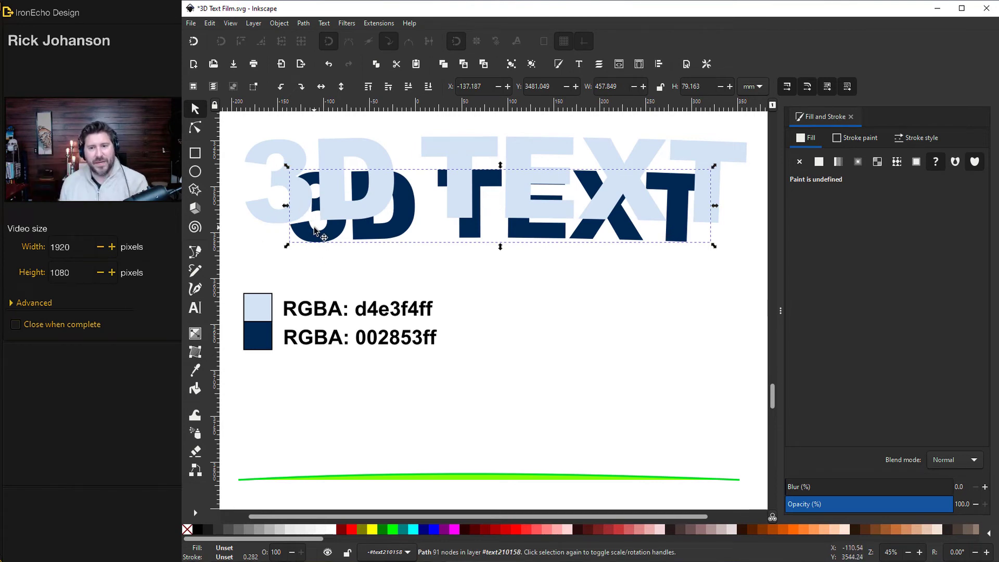
click(417, 216)
click(411, 219)
shift+click(395, 193)
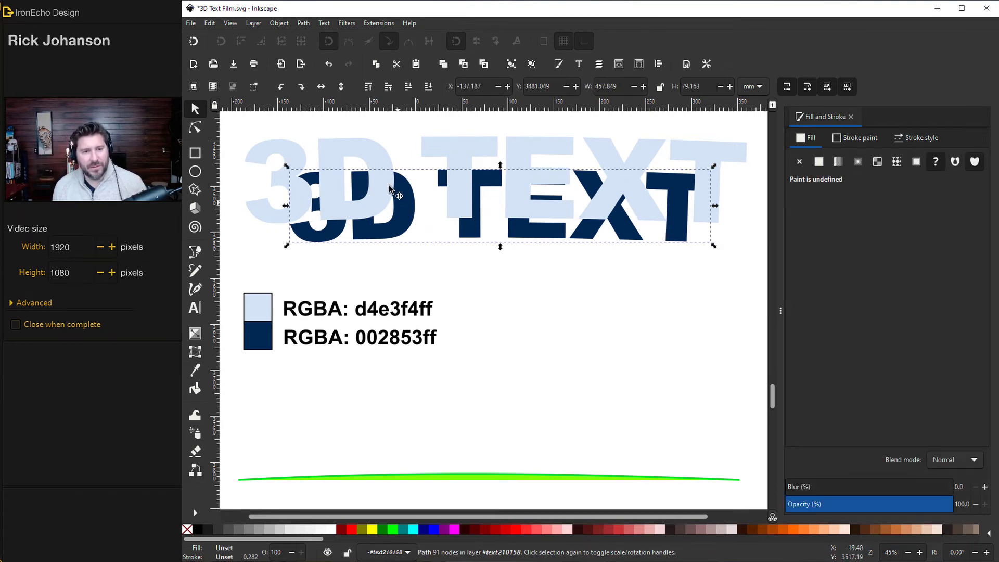
click(380, 24)
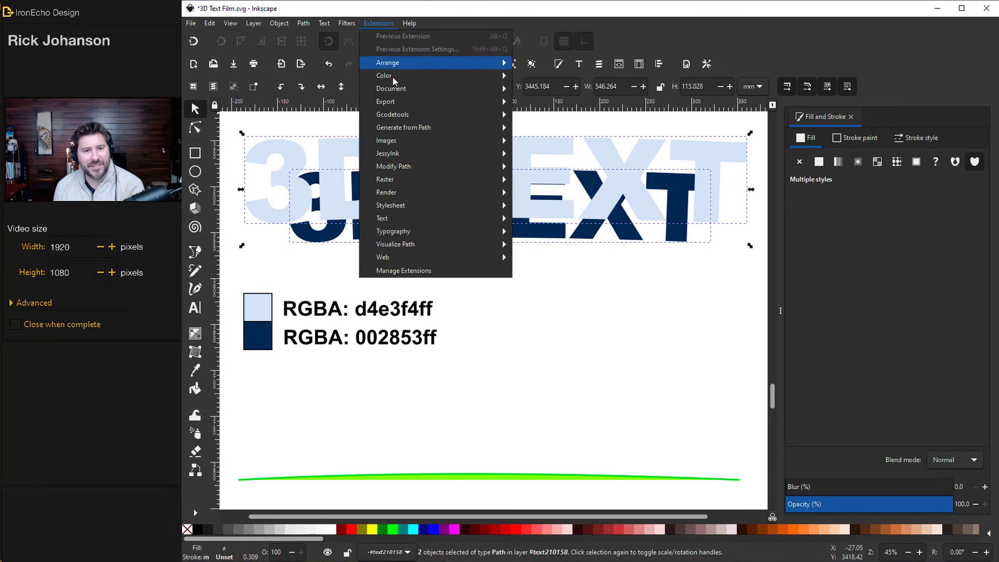
mouse_move(409, 129)
click(545, 154)
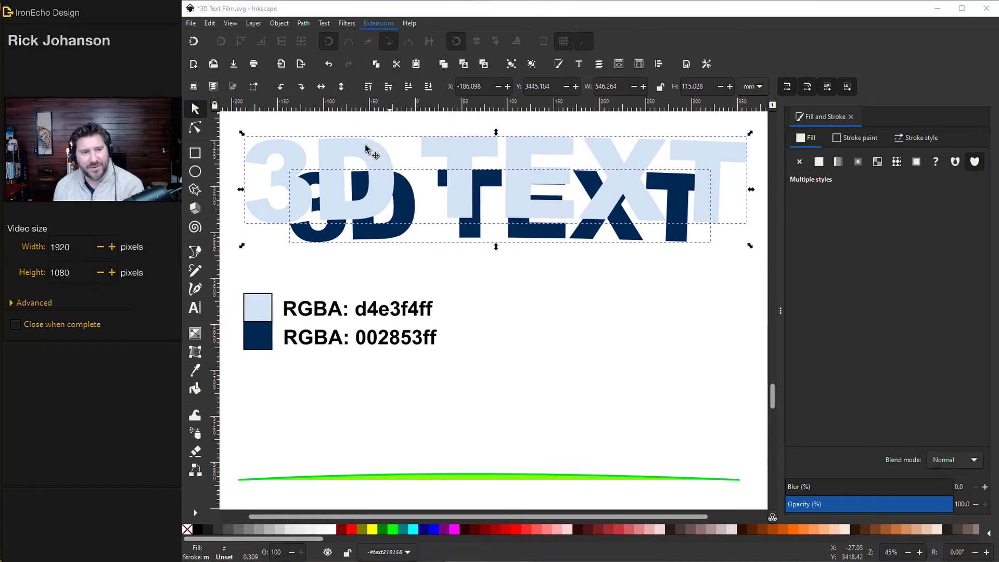
drag(562, 270, 616, 292)
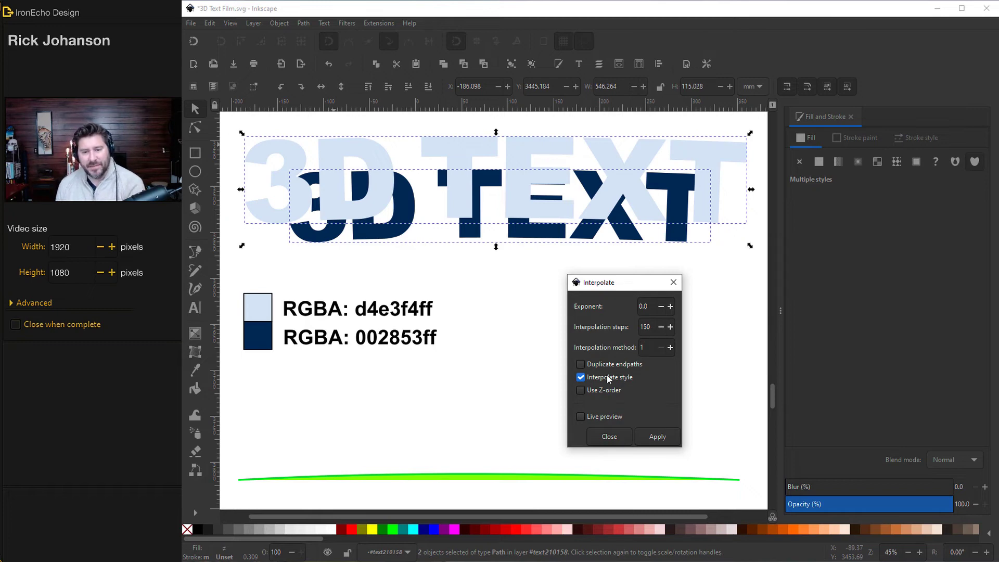
click(580, 417)
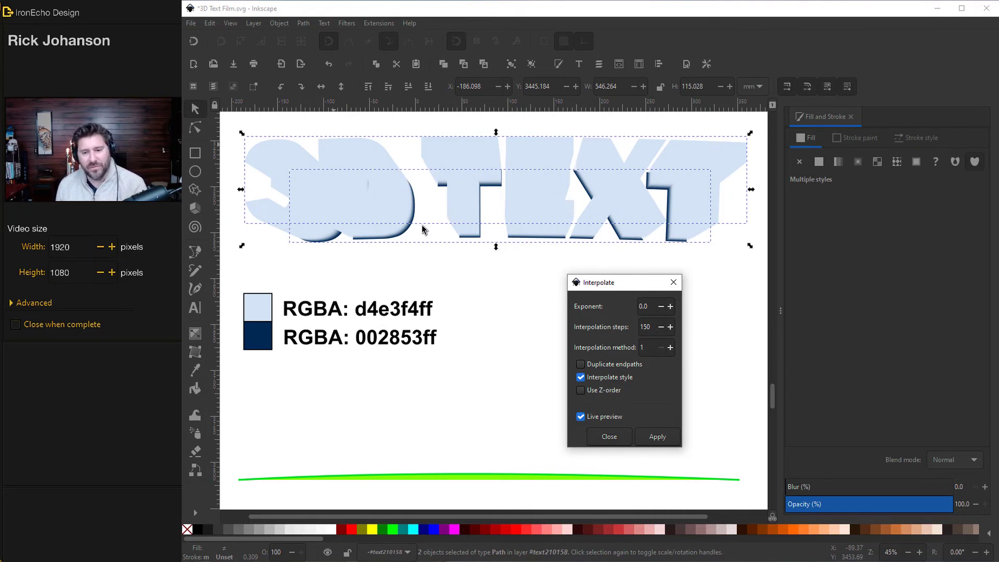
Step: Close the Interpolate settings without applying the blend
click(580, 416)
click(610, 436)
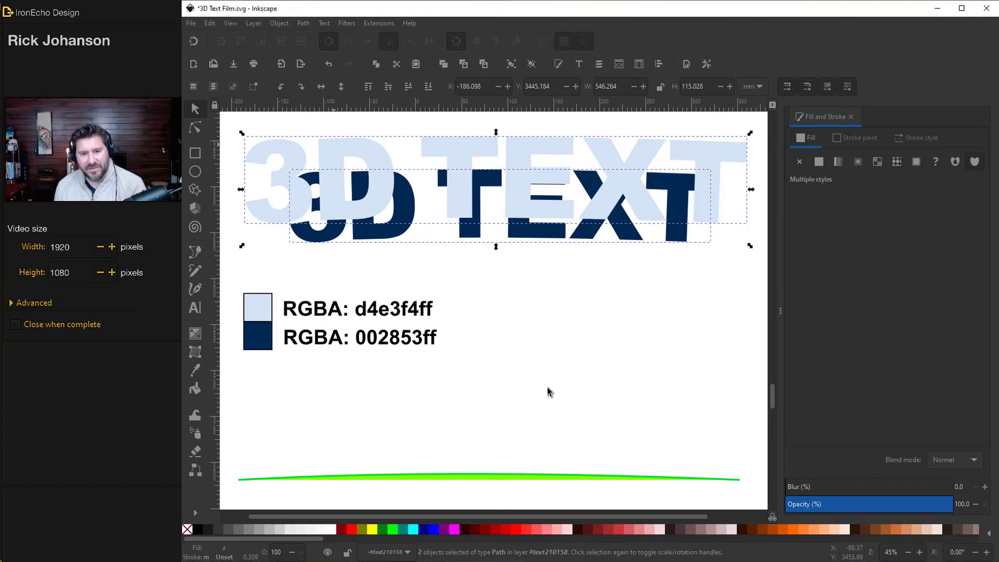
click(531, 292)
Step: Recolour the navy copy to 173659 and the light-blue copy to d4e5f8, then select both
click(538, 230)
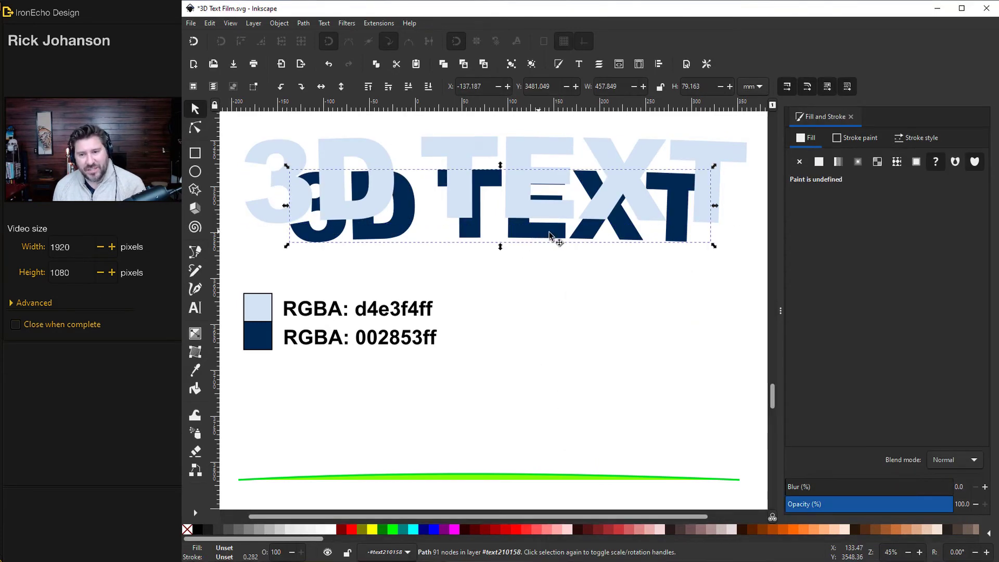
click(820, 162)
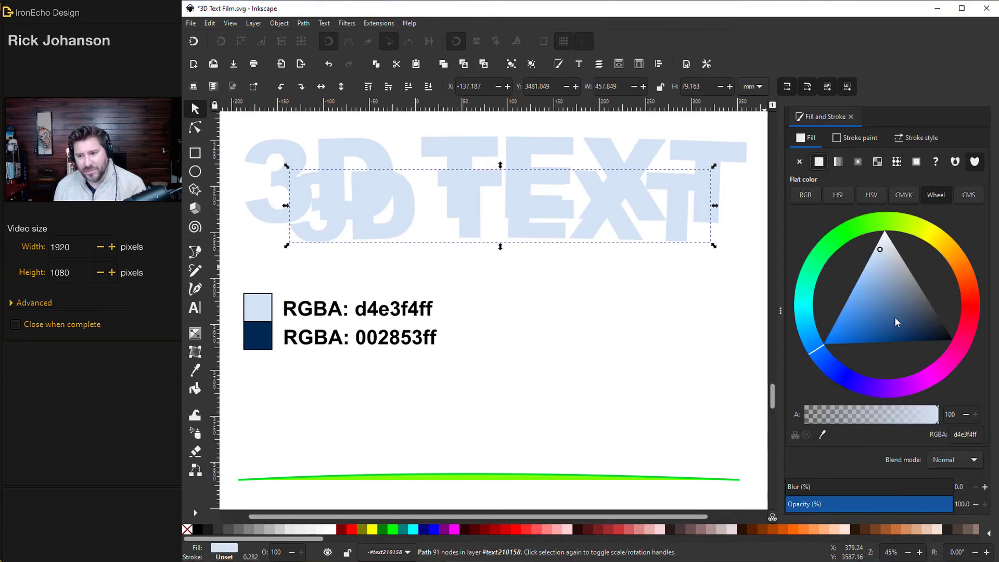
drag(896, 317, 913, 331)
click(714, 154)
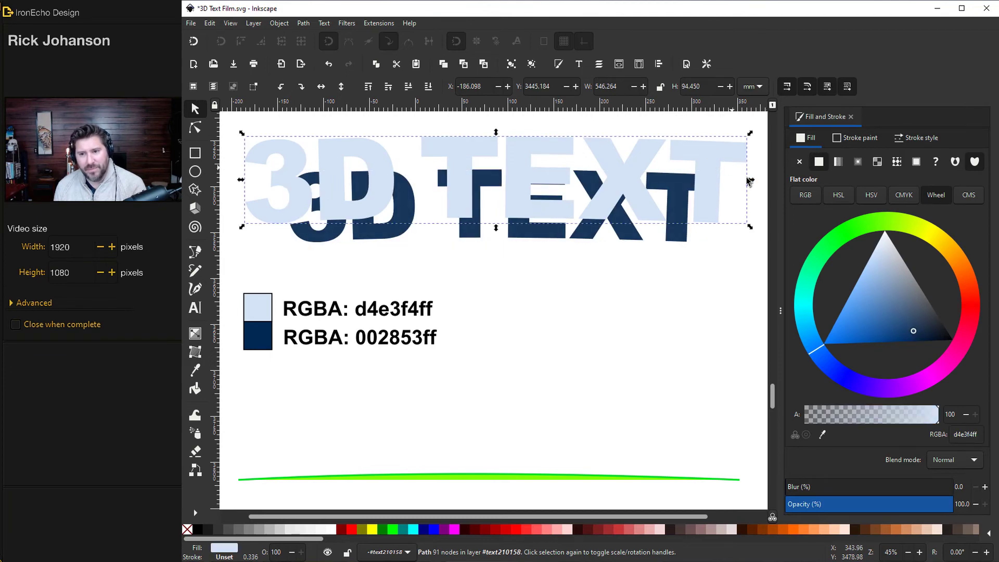
click(878, 249)
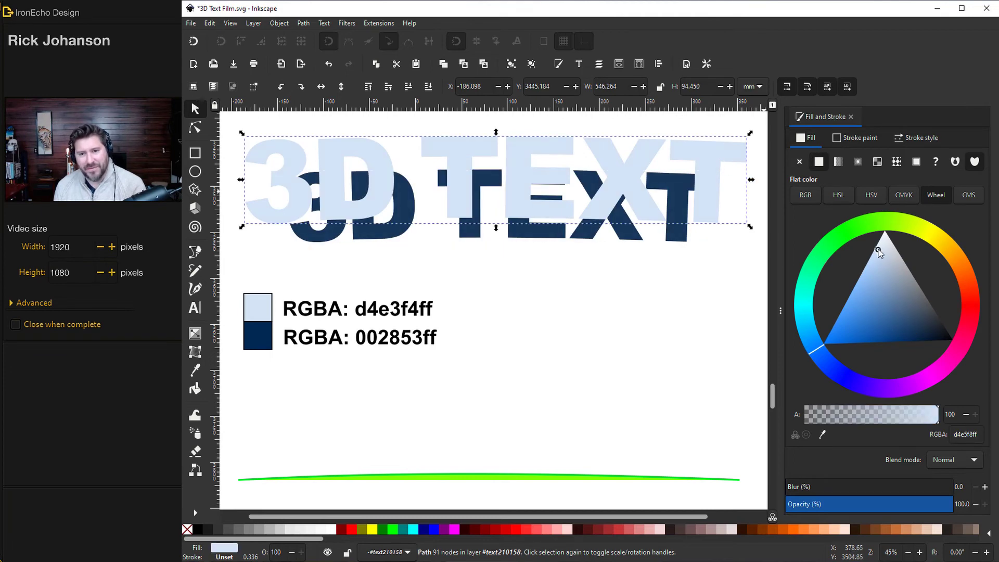
click(650, 259)
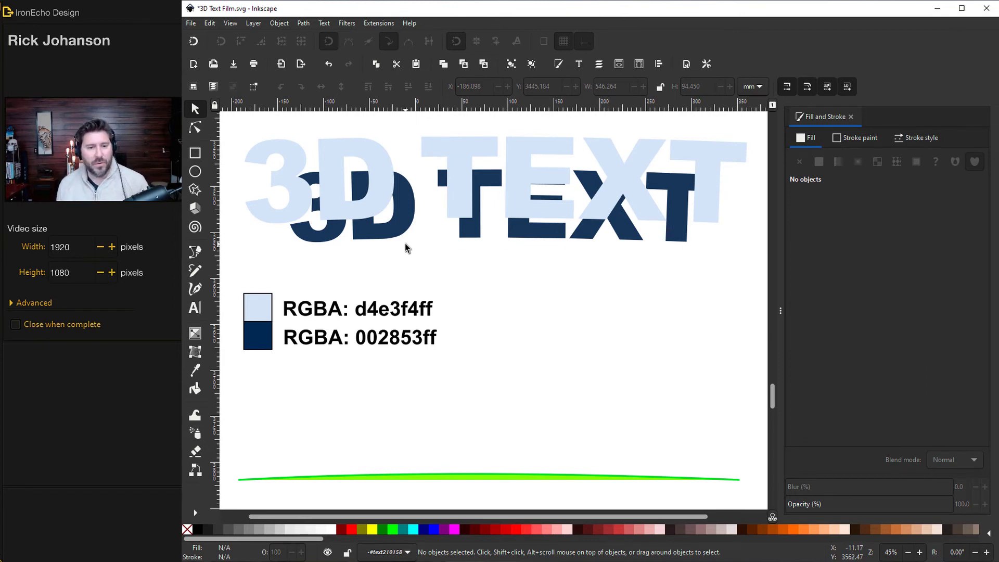
click(390, 221)
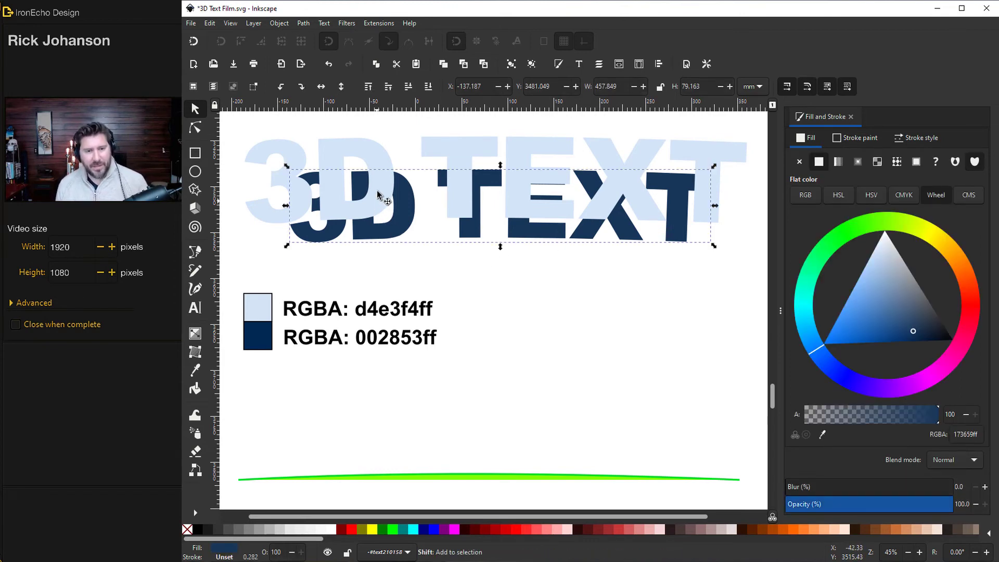
shift+click(377, 161)
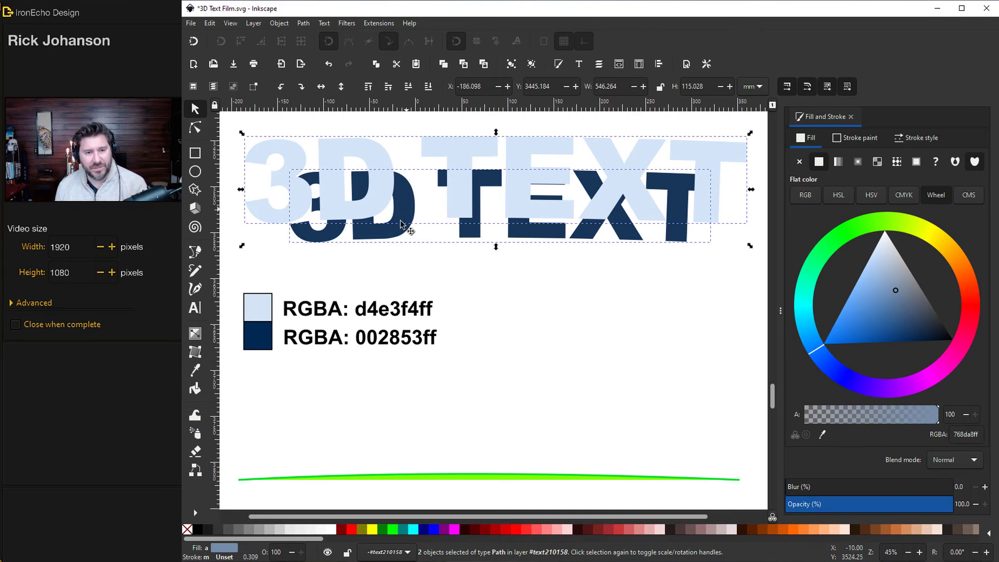
Step: Interpolate the navy and light-blue copies in 150 steps with live preview, and apply
click(379, 23)
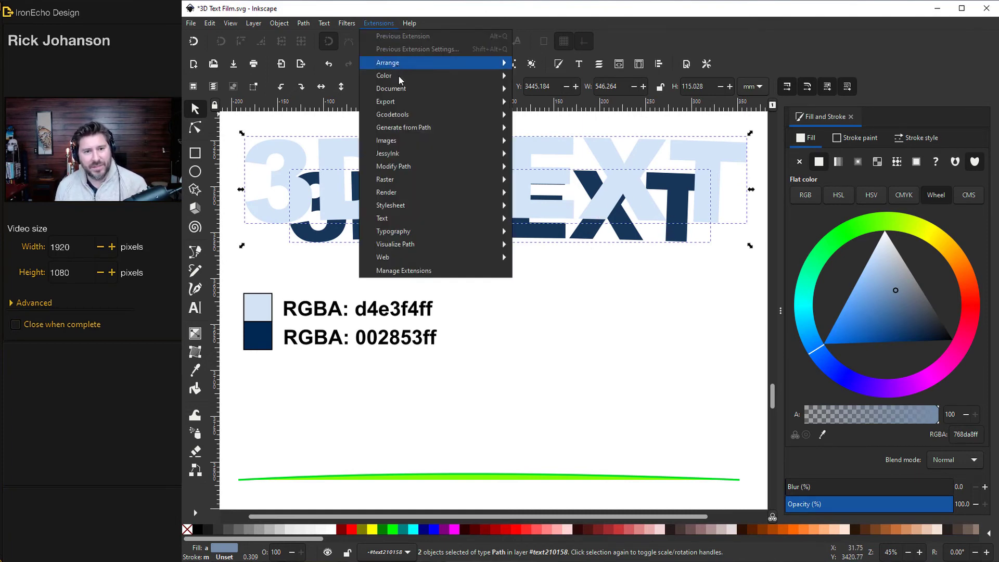
mouse_move(467, 127)
click(536, 128)
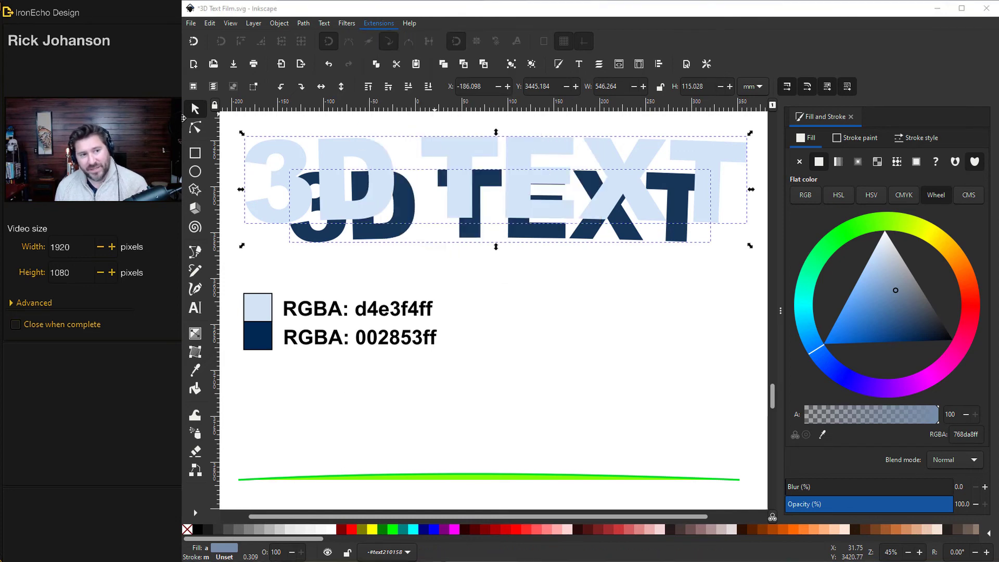
click(563, 432)
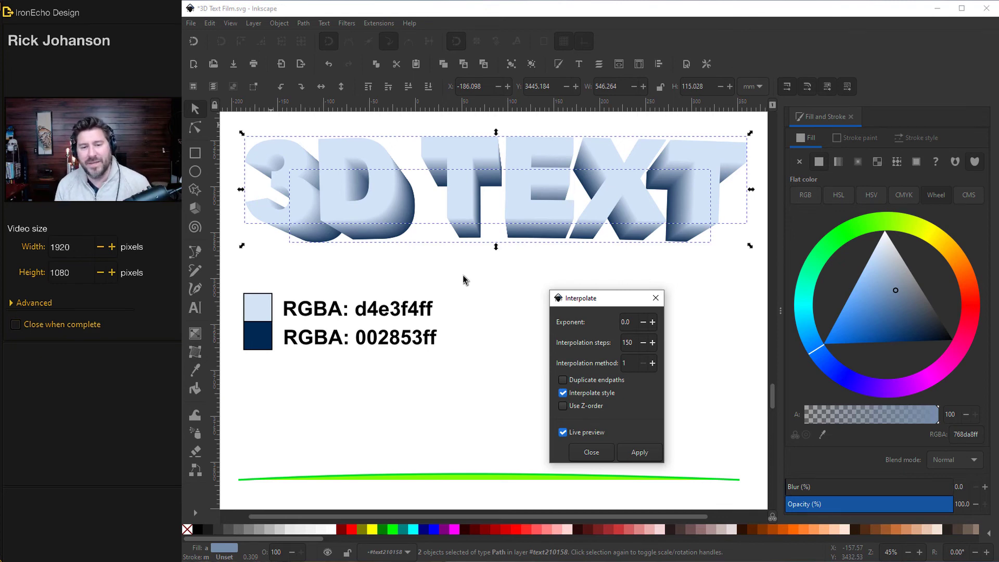
click(631, 455)
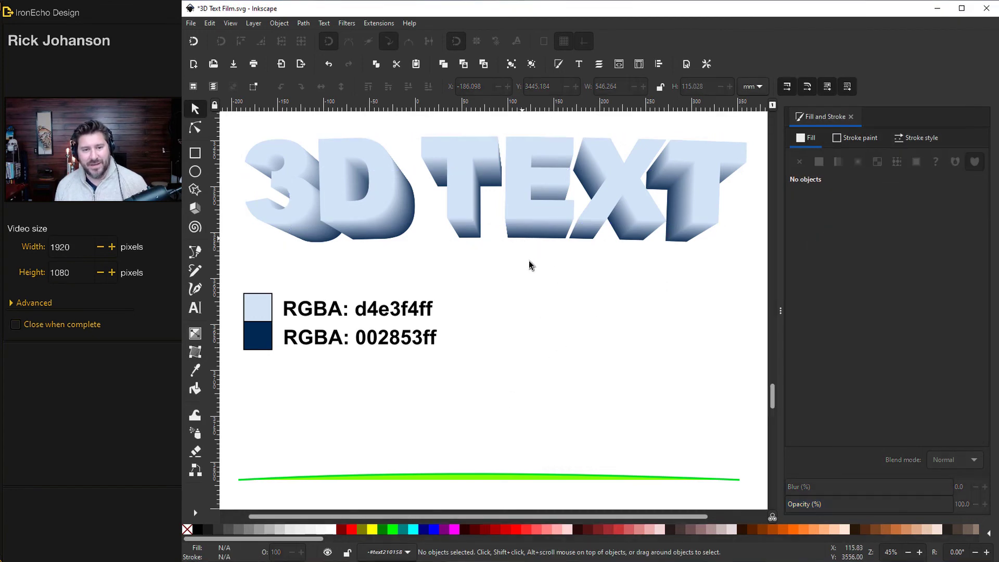
Step: Lighten the front text face to near-white f6faff, realign it on the extrusion, and select everything
click(458, 177)
key(Escape)
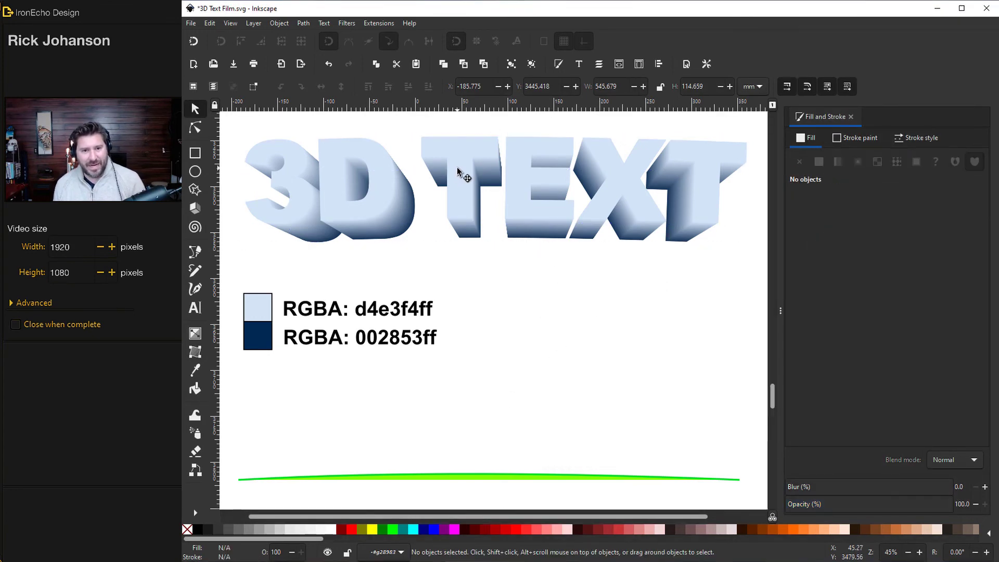
click(458, 169)
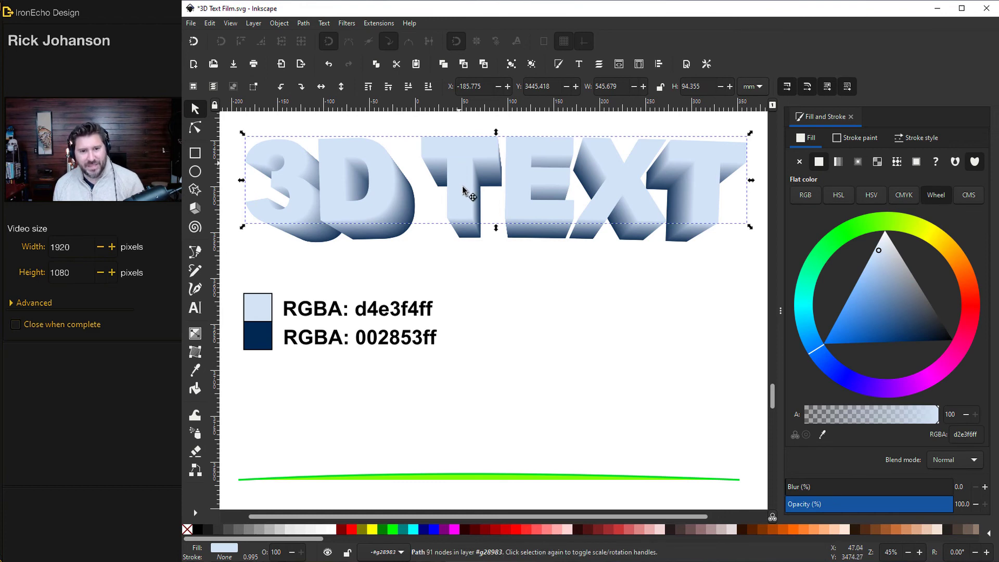
drag(458, 169, 505, 427)
drag(879, 250, 884, 235)
drag(642, 423, 629, 175)
key(Escape)
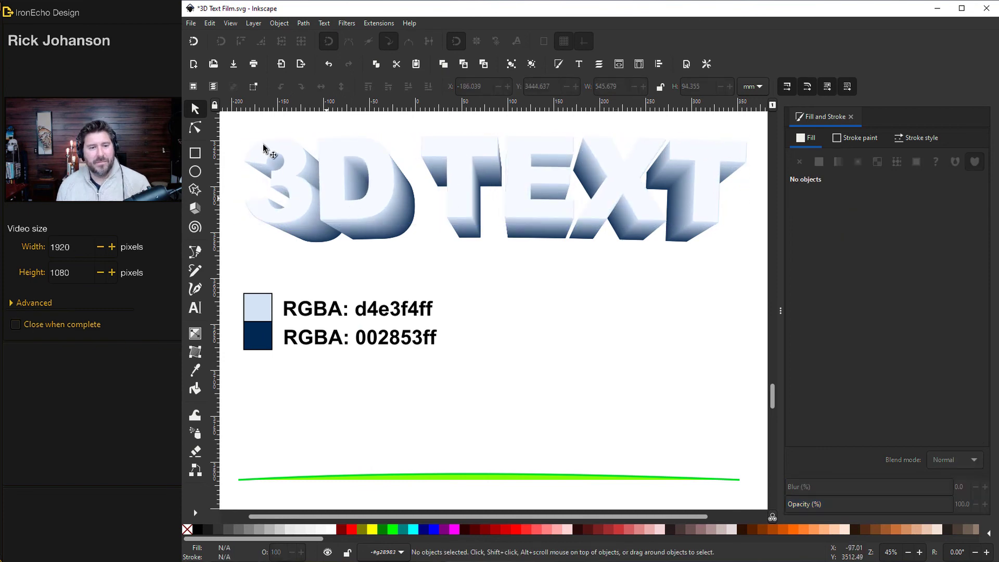
mouse_move(231, 119)
mouse_down()
mouse_move(328, 157)
mouse_move(763, 259)
mouse_up()
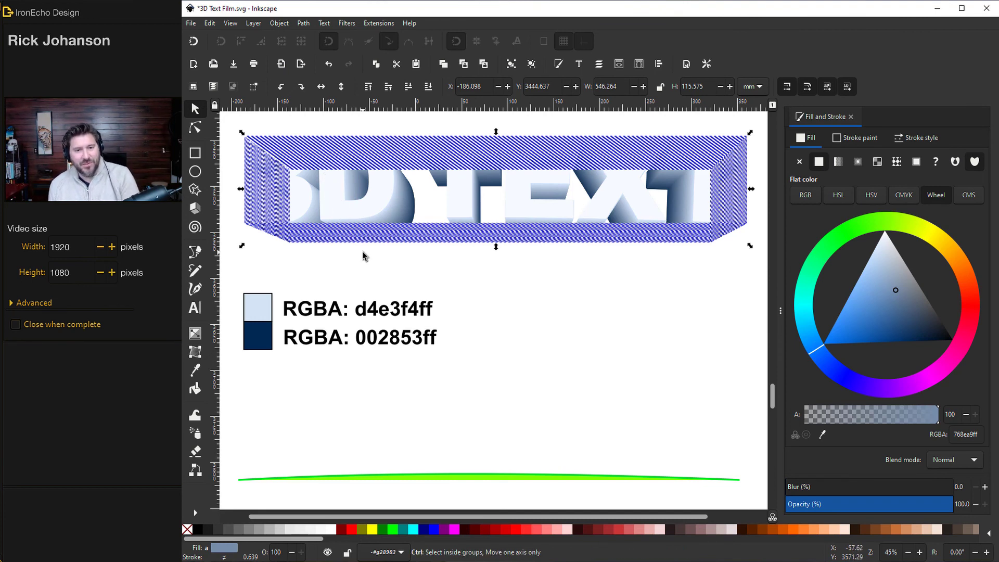
Step: Group all 153 pieces of the 3D TEXT and drop it onto the blue gradient rectangle
key(ctrl+g)
drag(462, 242, 464, 401)
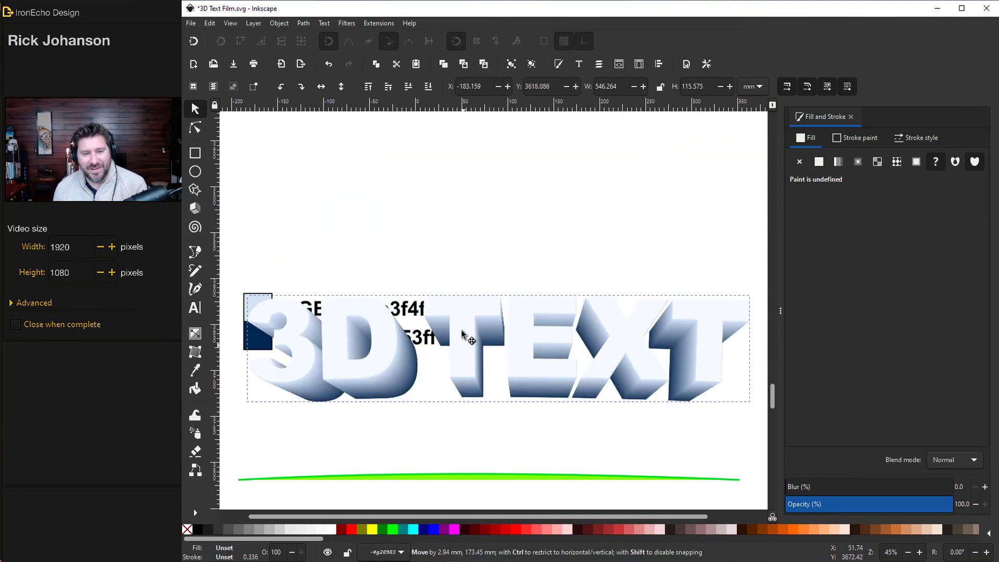
scroll(466, 335, down, 10)
scroll(473, 250, up, 5)
drag(472, 347, 577, 251)
scroll(471, 432, down, 5)
scroll(576, 252, down, 5)
click(577, 252)
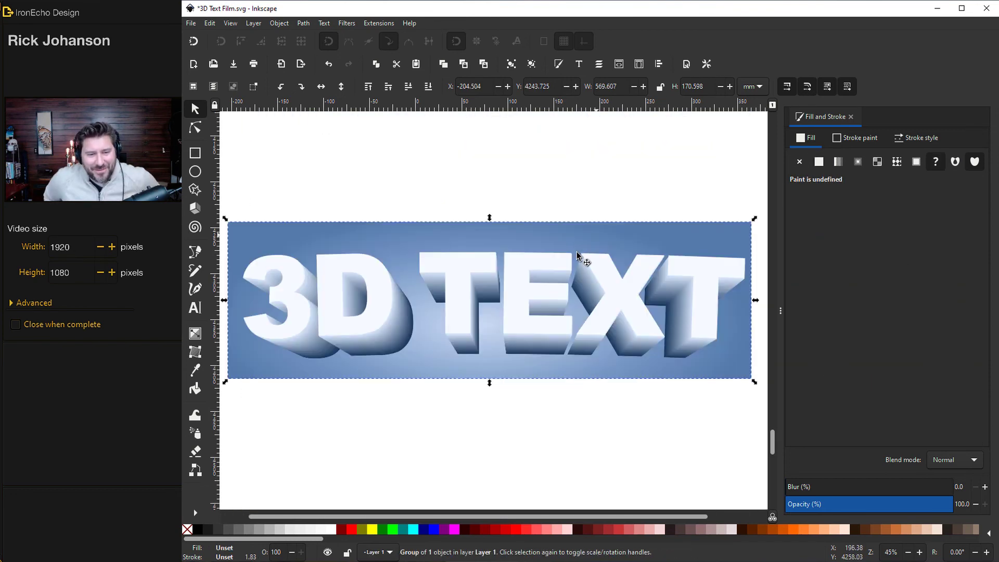